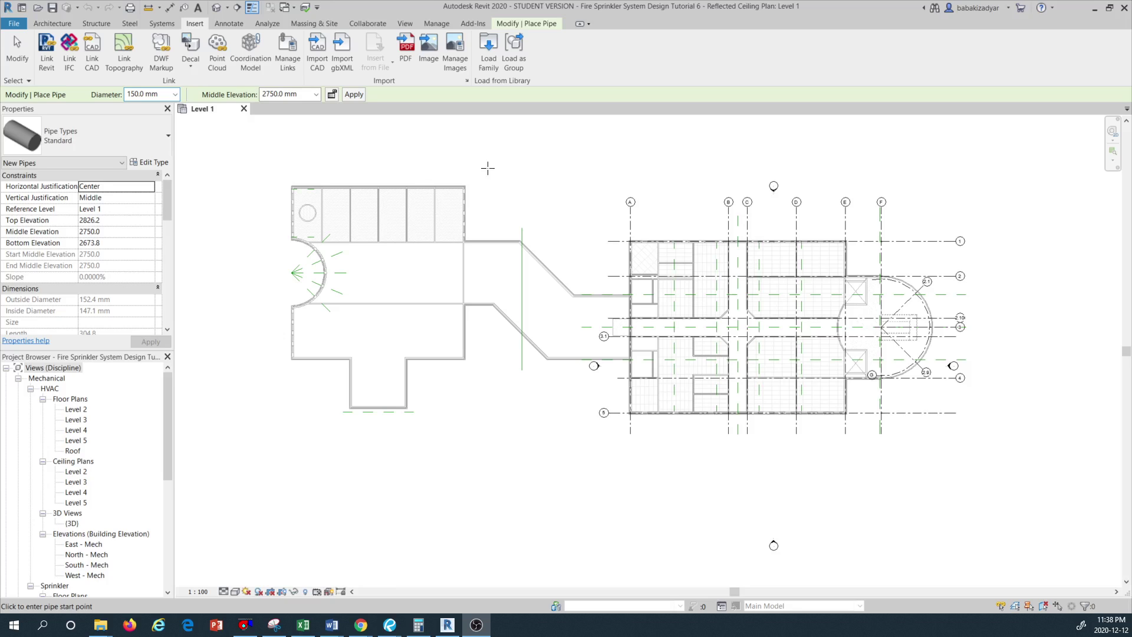
# Start loading a family and open the Pipe > Fittings folder of the Canada library.
pyautogui.click(164, 24)
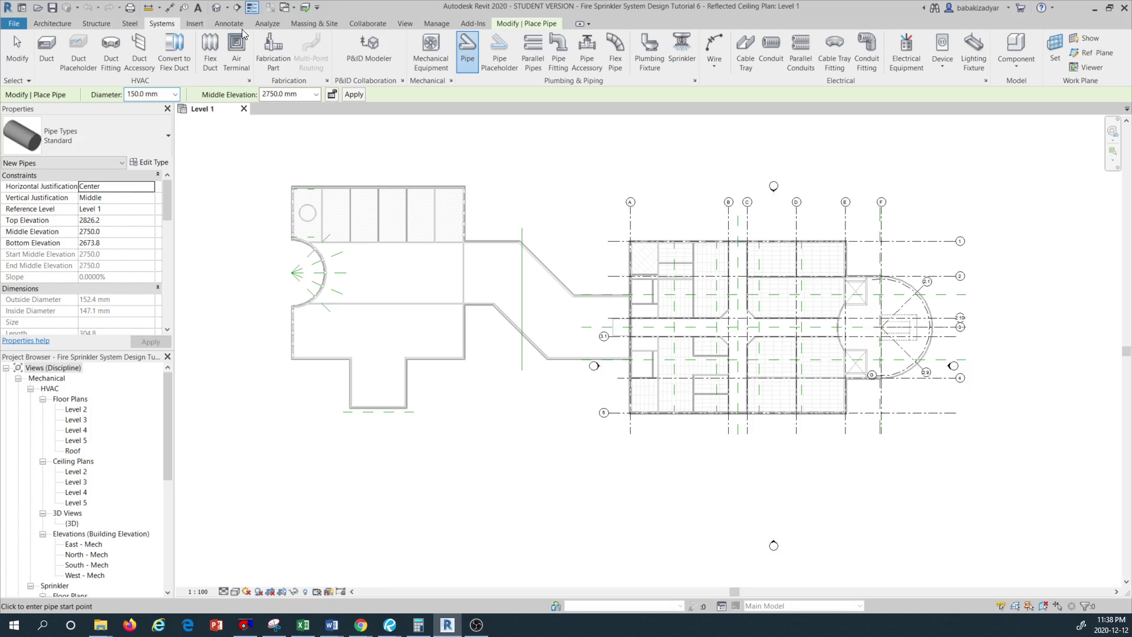
pyautogui.click(196, 23)
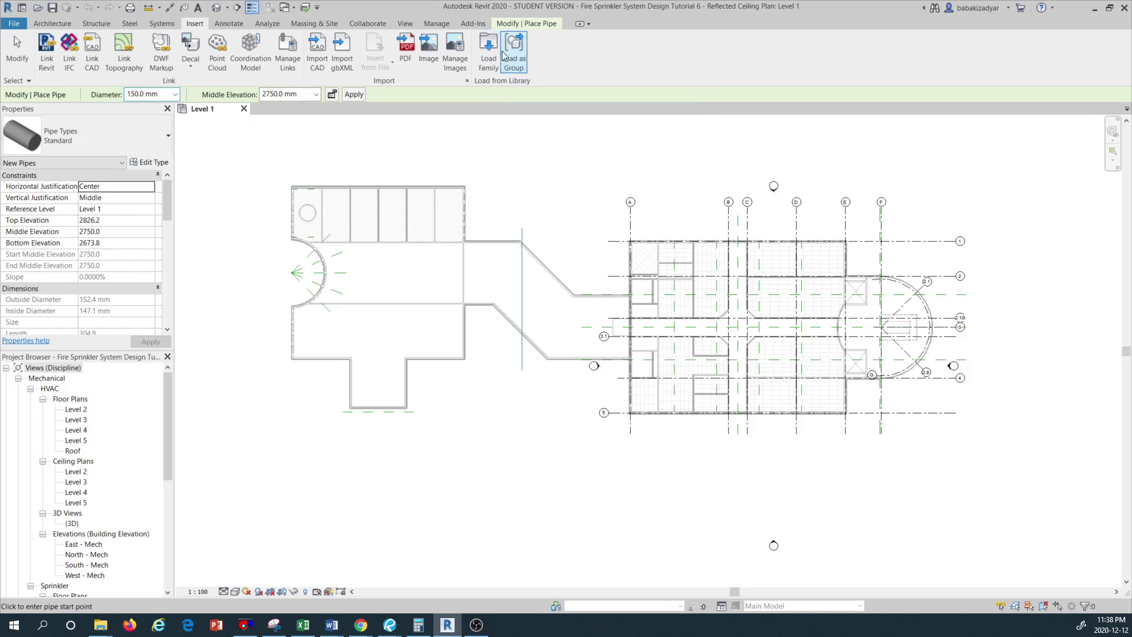
pyautogui.click(495, 69)
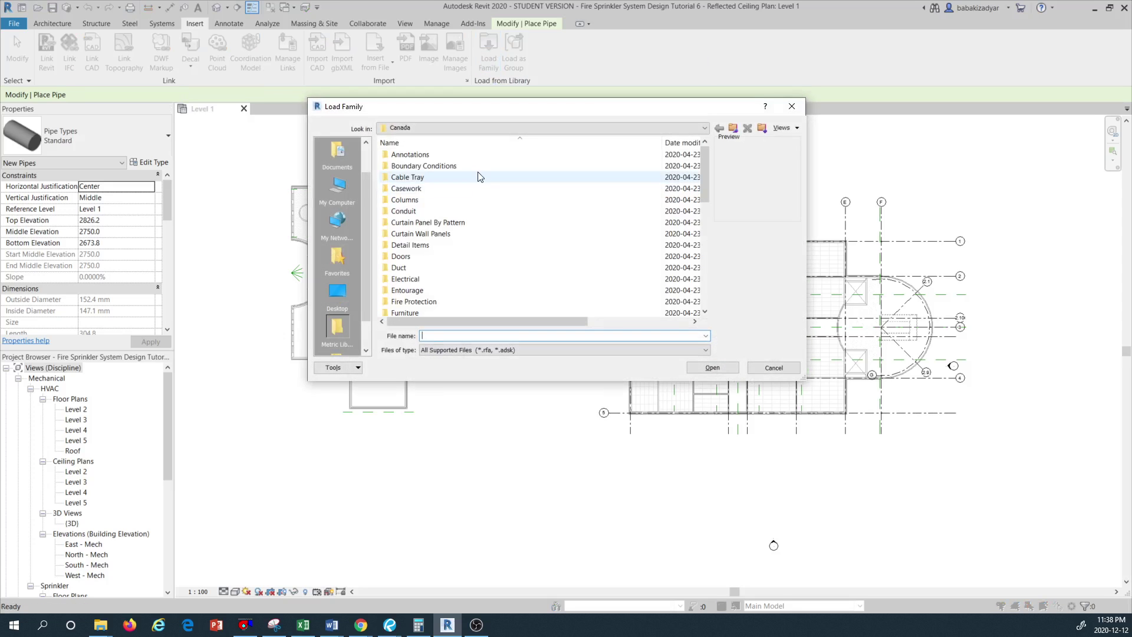
pyautogui.scroll(-2, 435, 207)
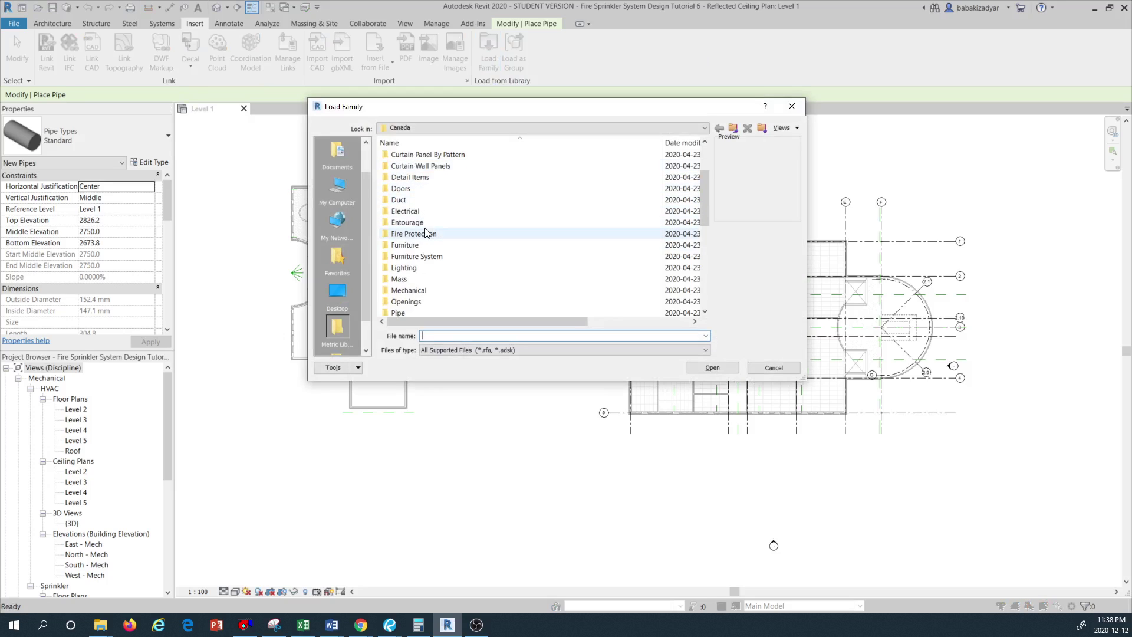
pyautogui.scroll(-3, 436, 248)
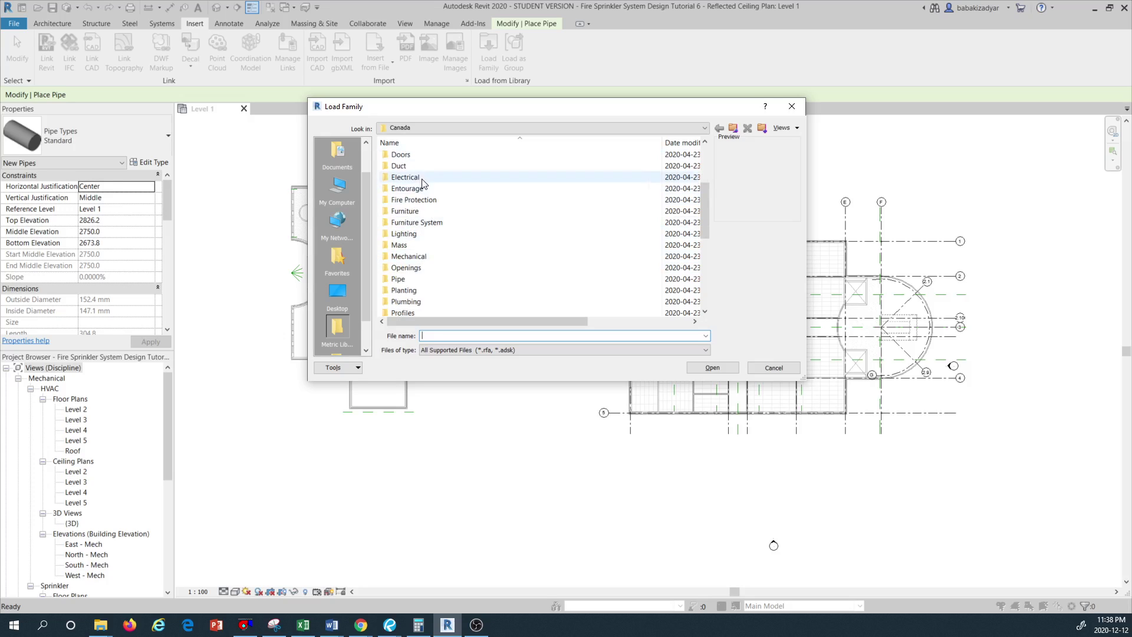
pyautogui.doubleClick(408, 280)
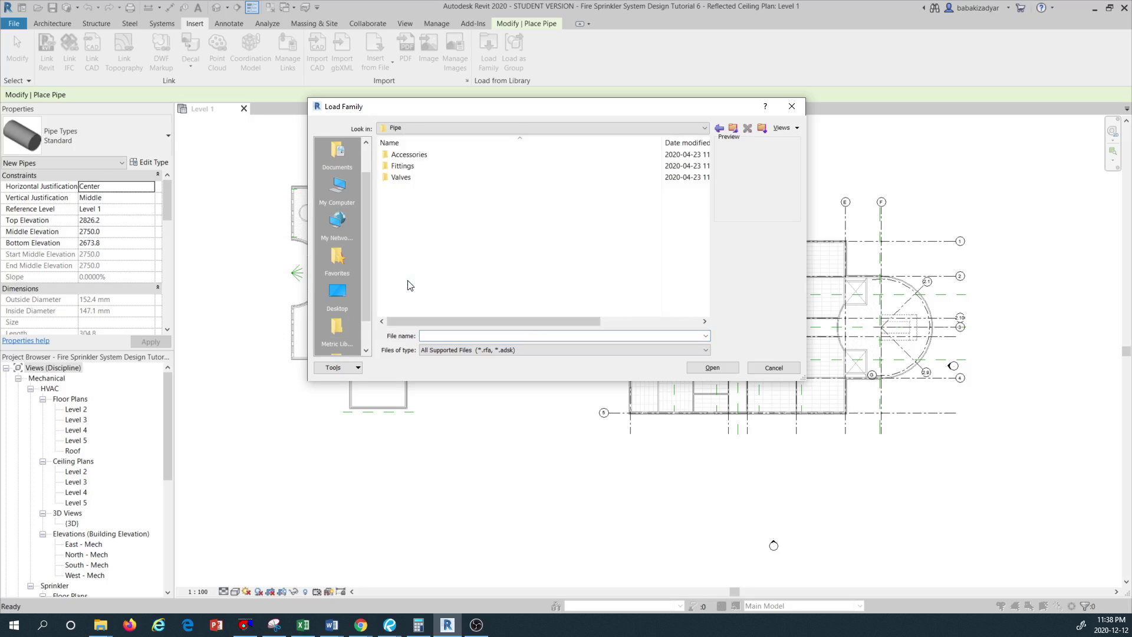
pyautogui.doubleClick(417, 168)
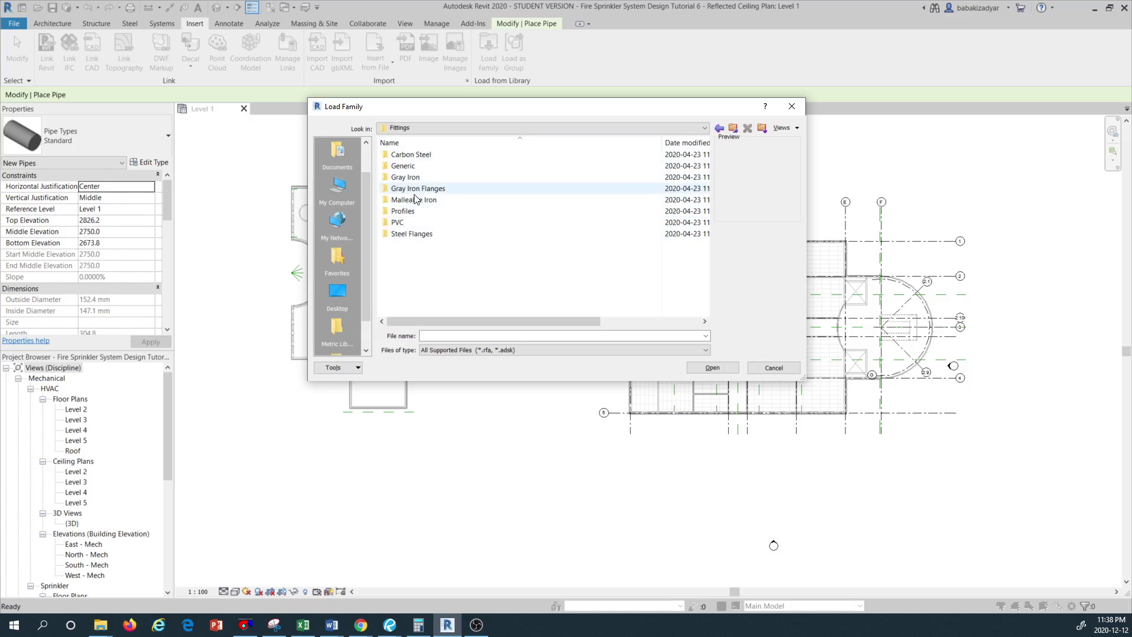
pyautogui.doubleClick(408, 233)
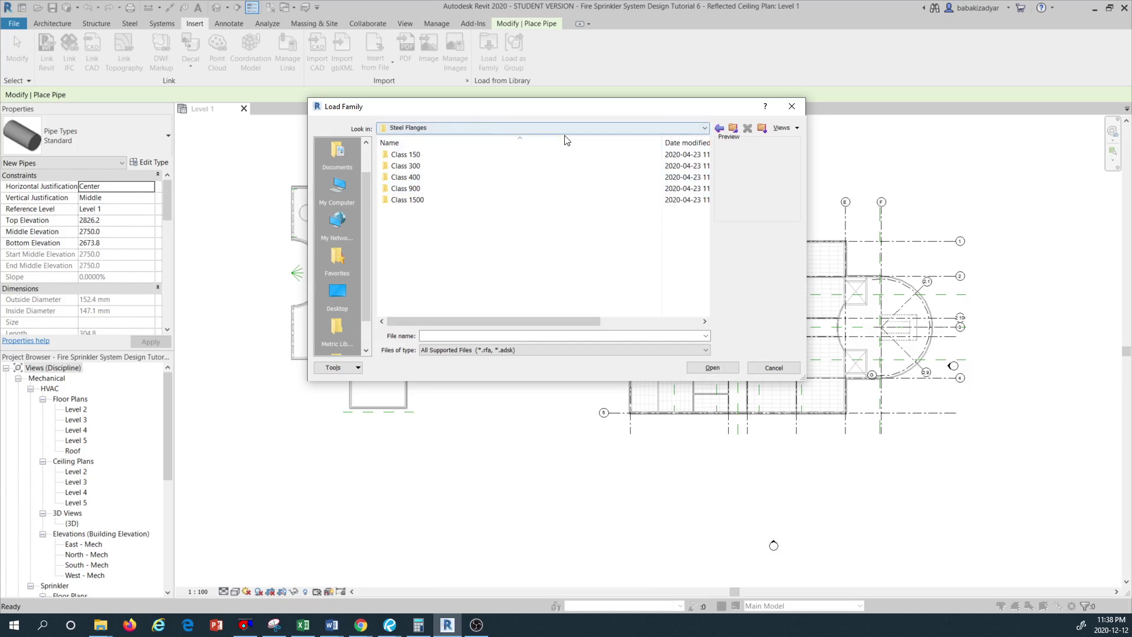
pyautogui.click(685, 128)
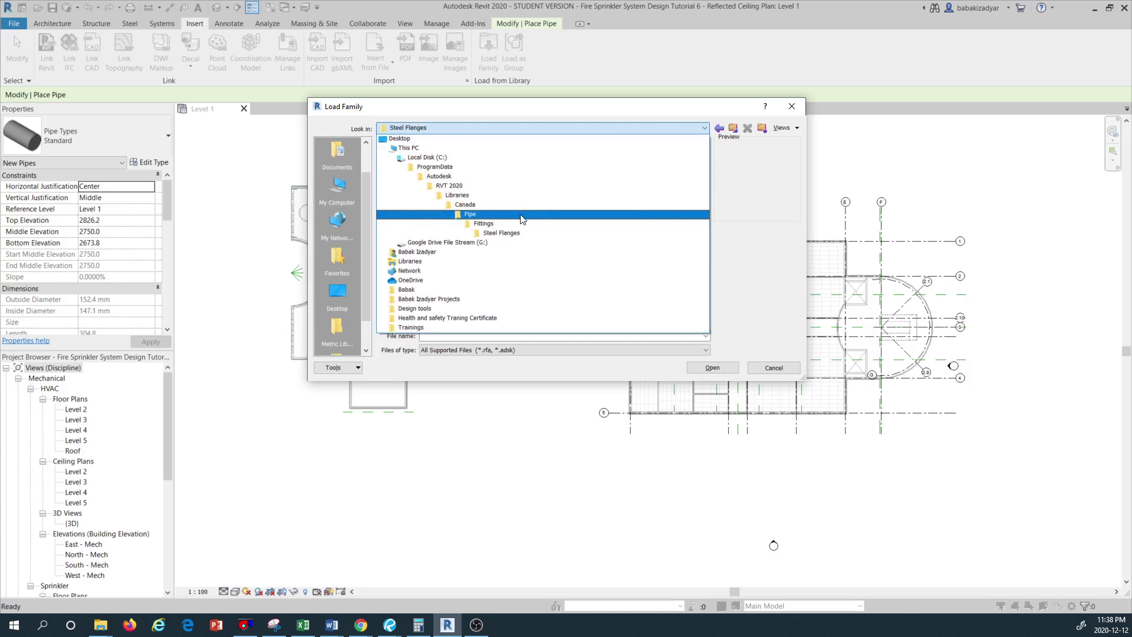
pyautogui.click(488, 223)
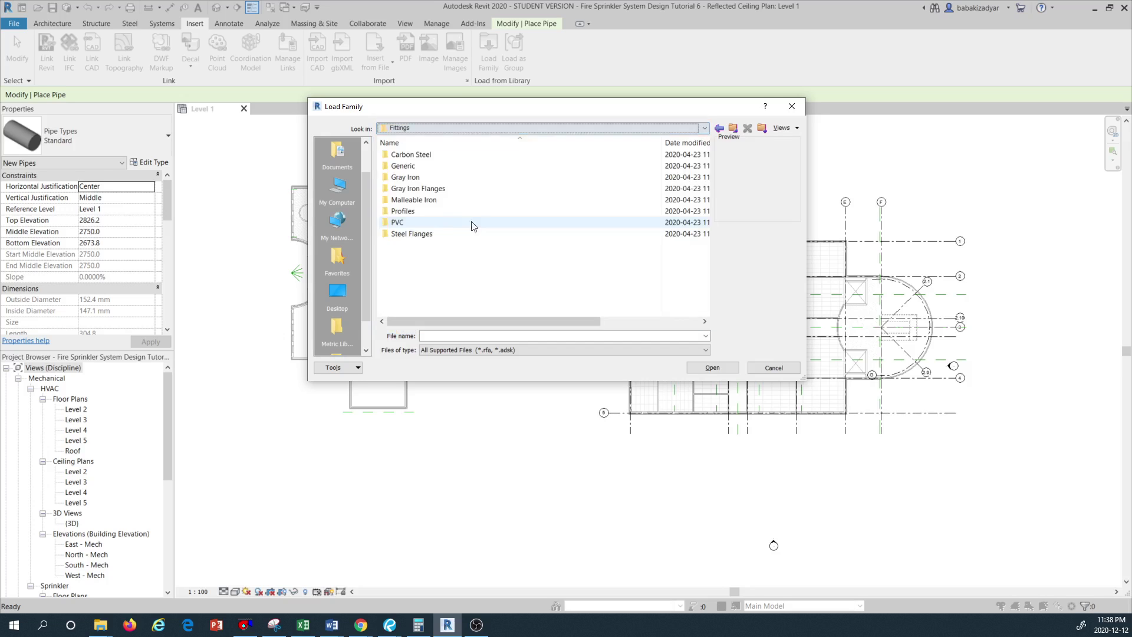
# Load all the fitting families from the Malleable Iron > Class 150 > Threaded folder into the project.
pyautogui.doubleClick(416, 200)
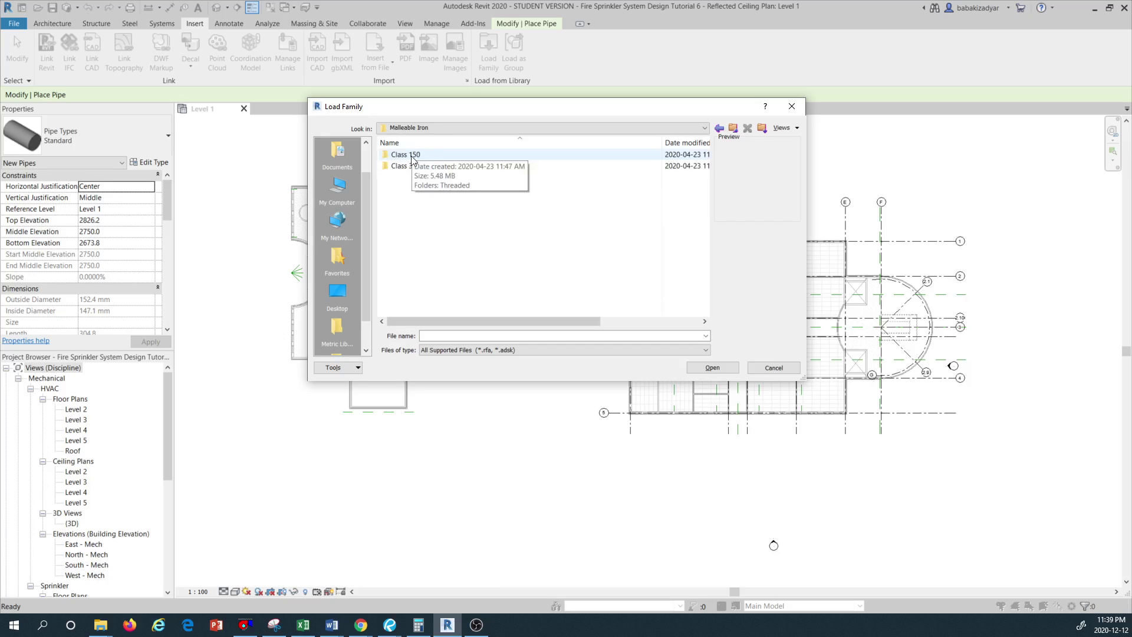
pyautogui.doubleClick(413, 155)
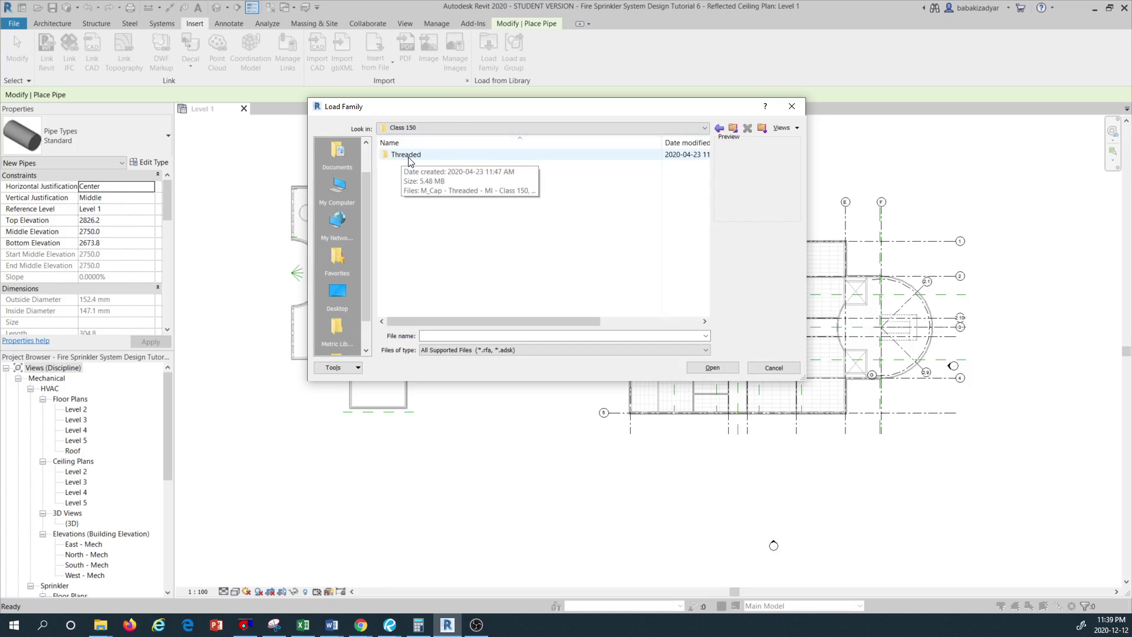
pyautogui.doubleClick(411, 154)
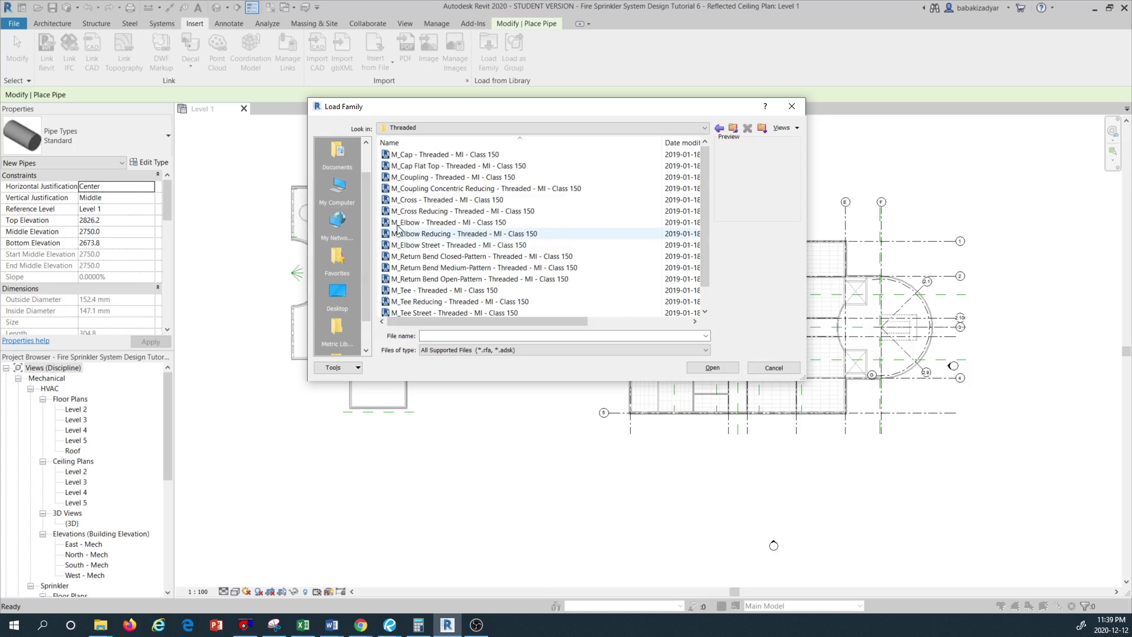
pyautogui.click(432, 155)
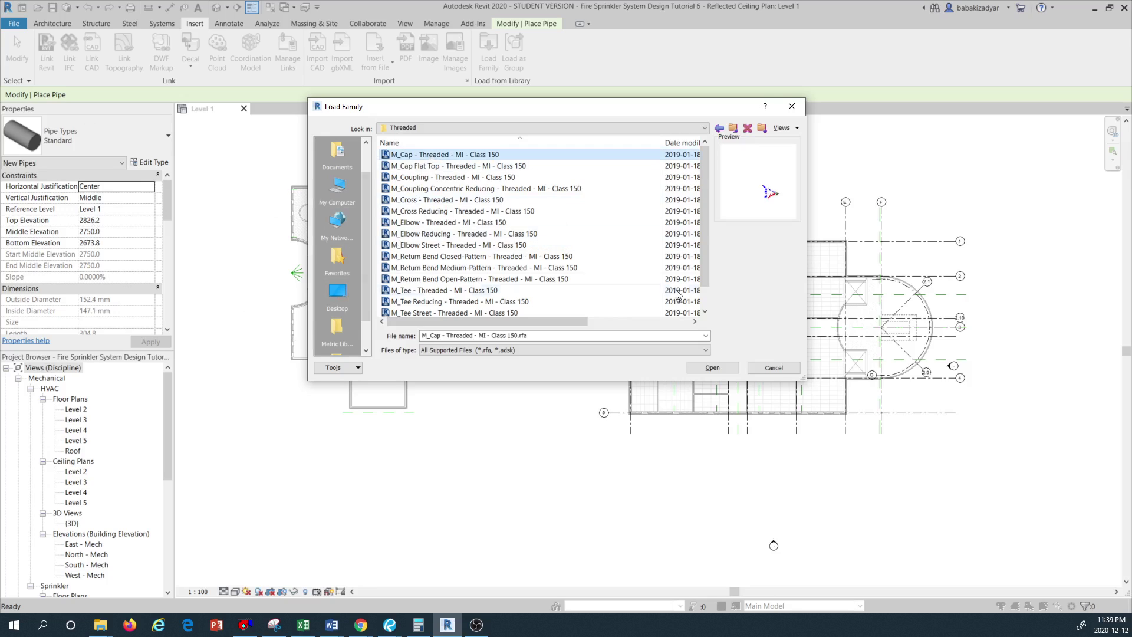
pyautogui.scroll(-1, 704, 267)
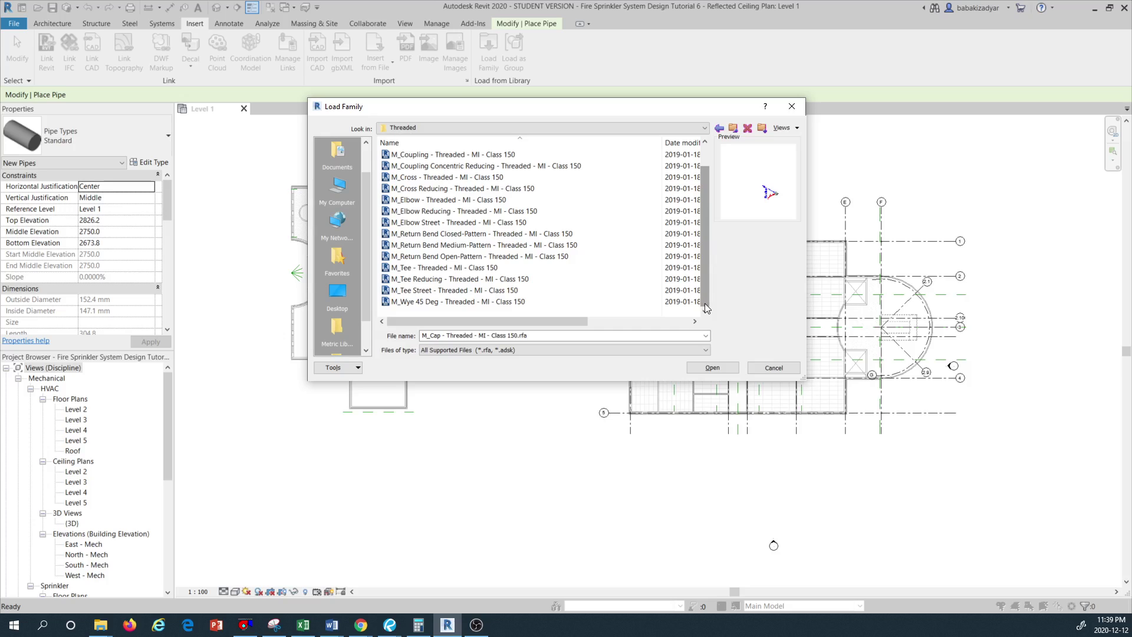
pyautogui.click(486, 301)
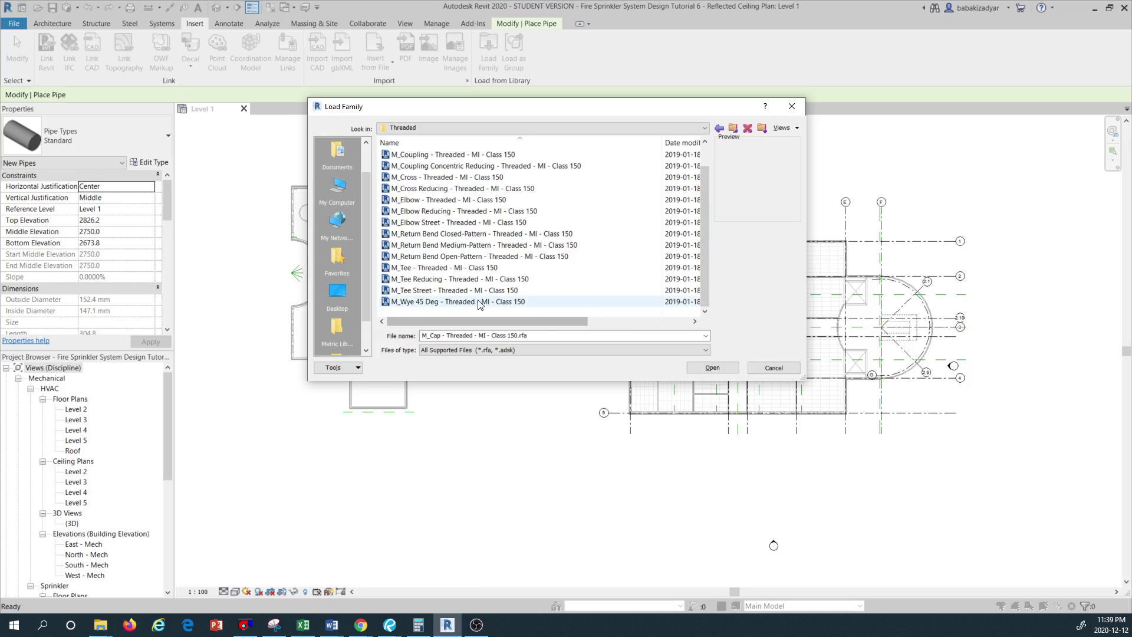
pyautogui.hotkey('ctrl', 'a')
pyautogui.scroll(1, 434, 230)
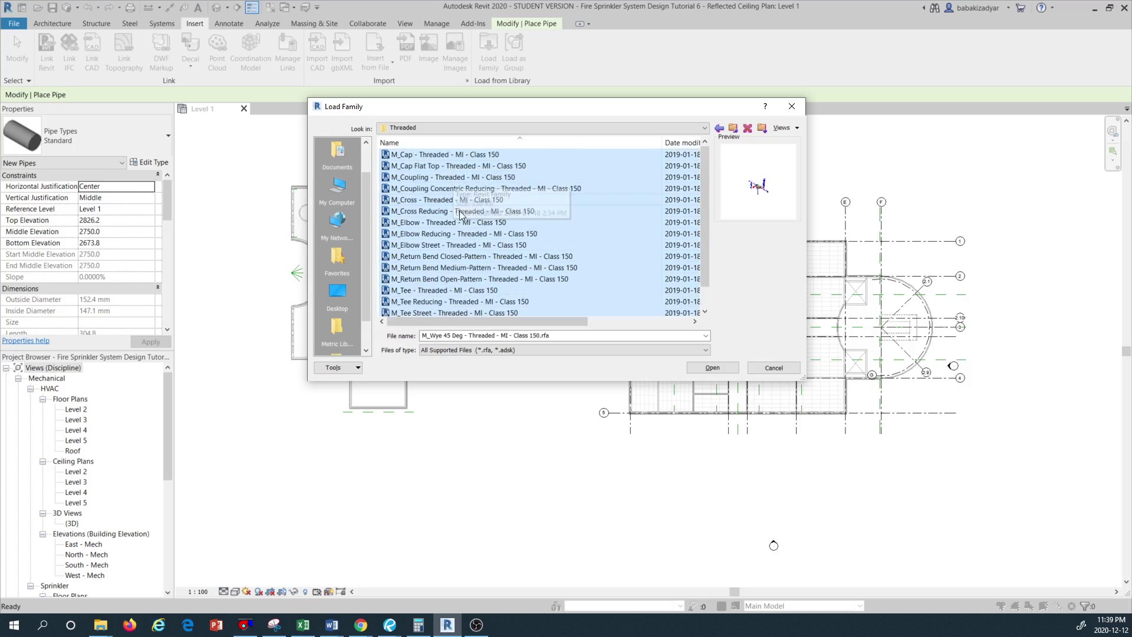
pyautogui.scroll(-1, 462, 314)
pyautogui.click(702, 367)
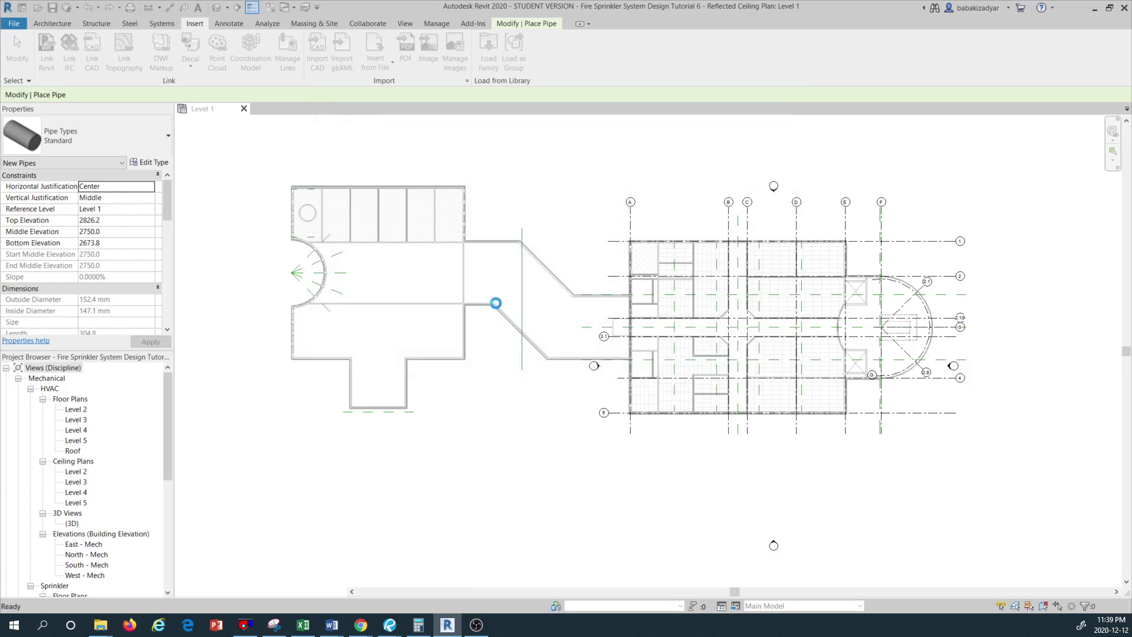
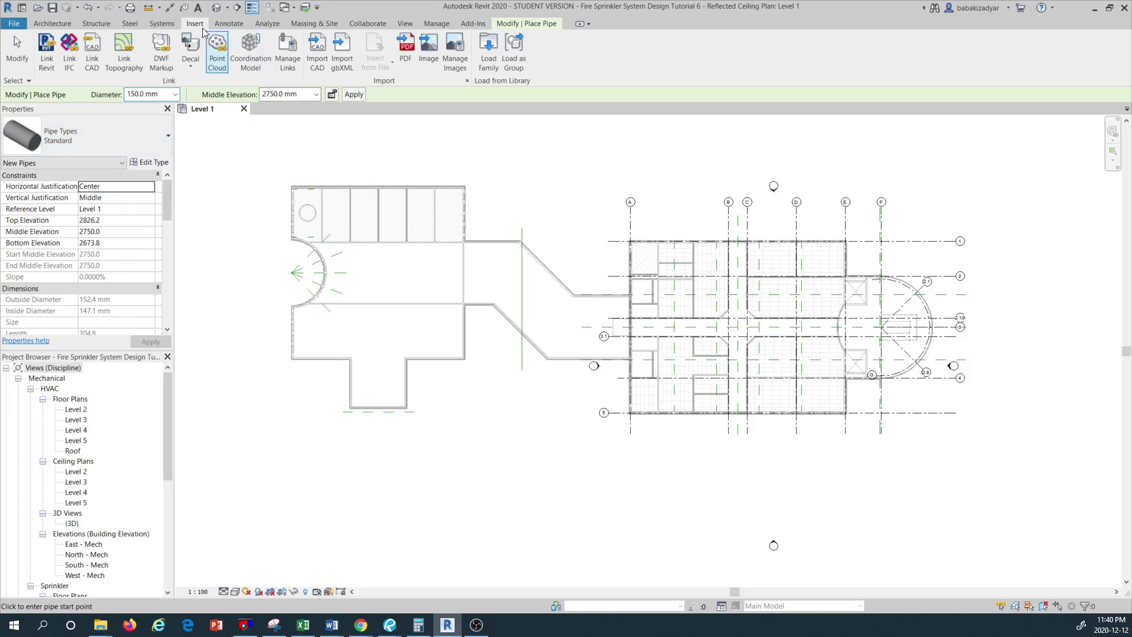
# Open the type properties of the Standard pipe type and rename it "Threaded pipe".
pyautogui.click(162, 24)
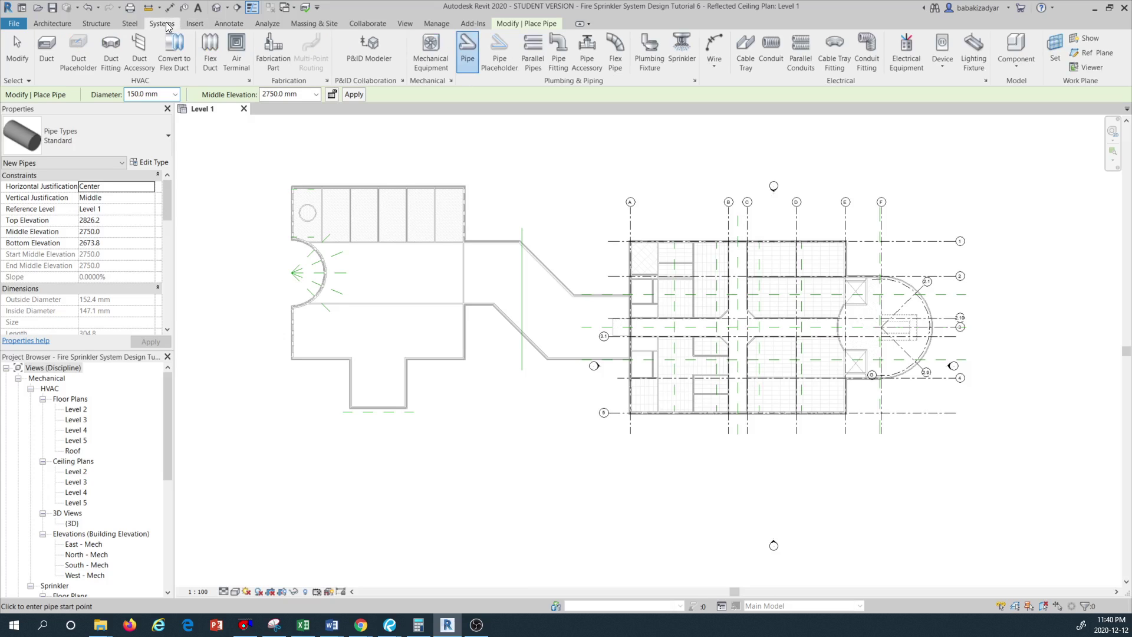
pyautogui.click(473, 53)
pyautogui.scroll(-5, 152, 238)
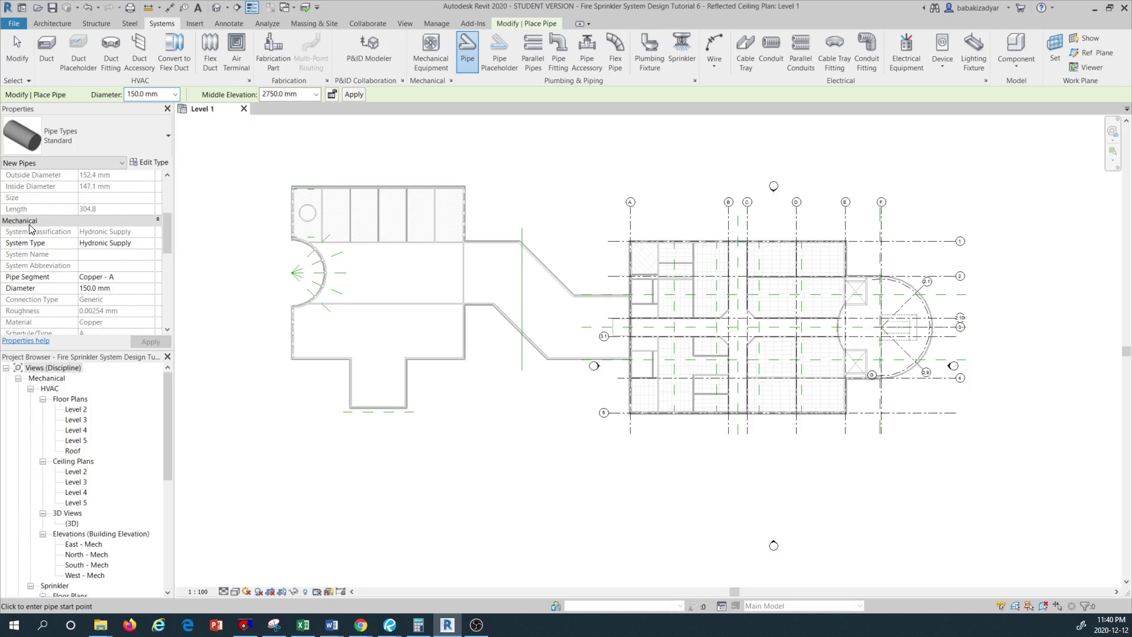
pyautogui.scroll(5, 112, 281)
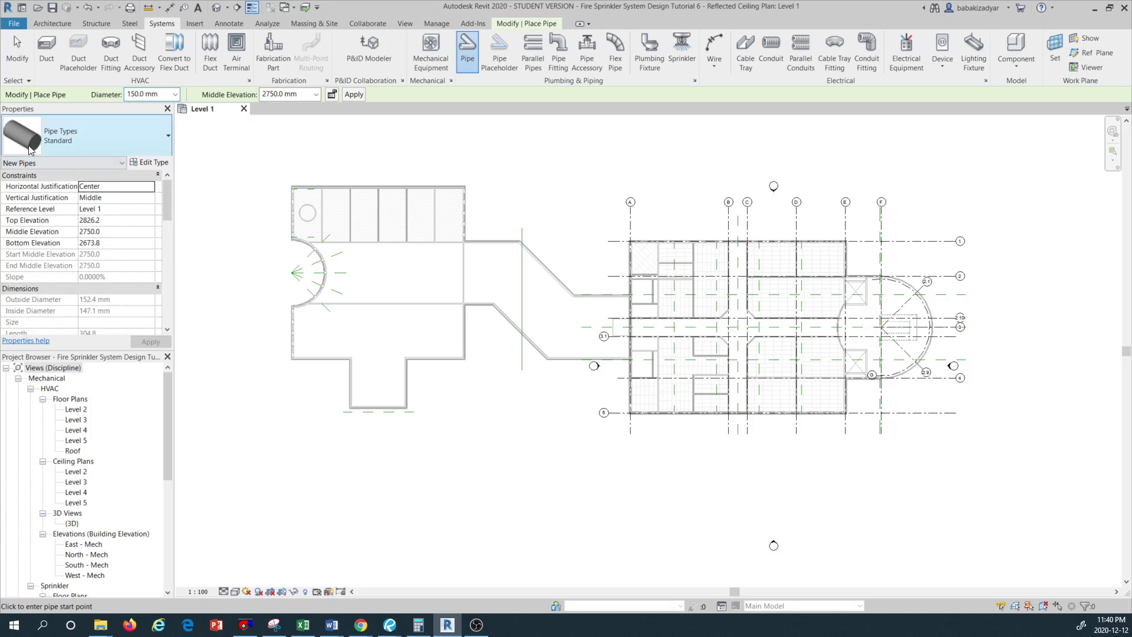
pyautogui.click(151, 160)
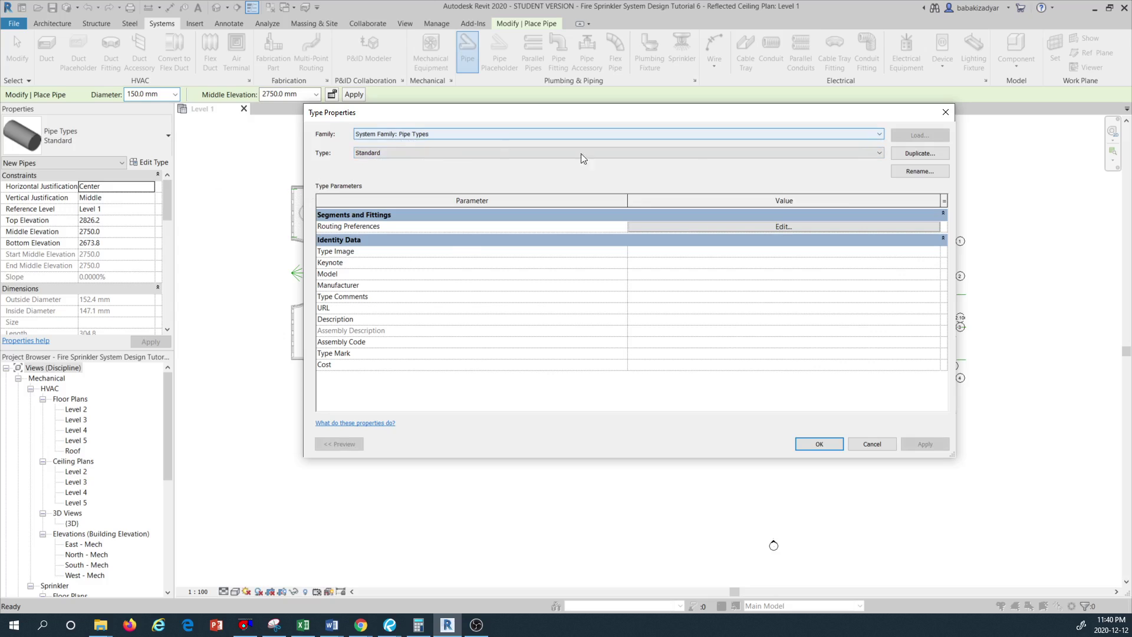
pyautogui.click(933, 173)
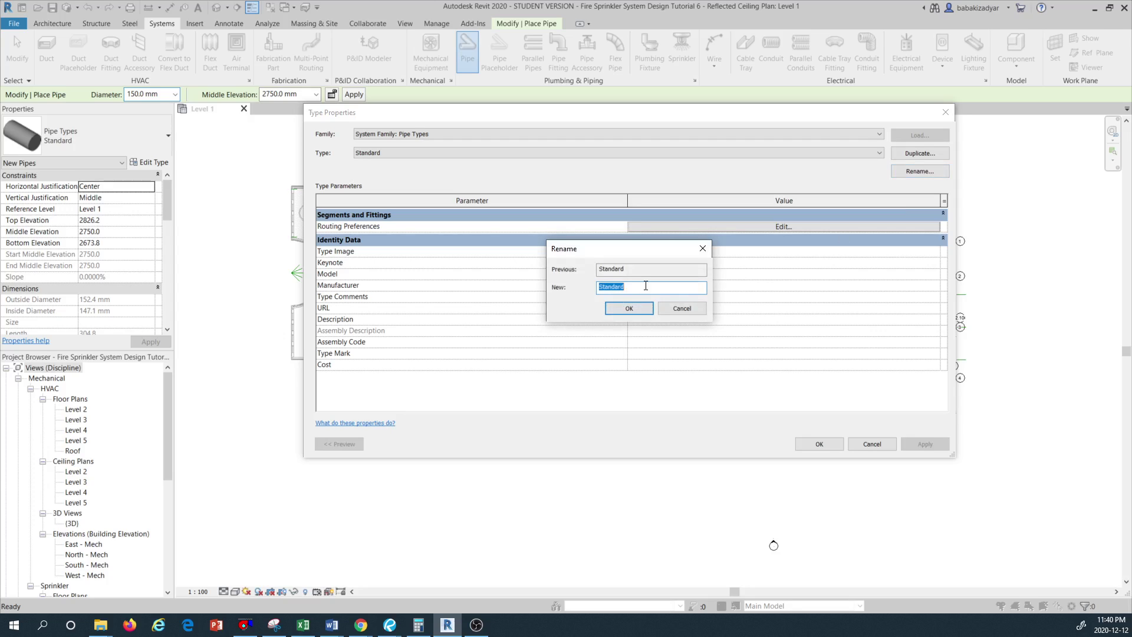
pyautogui.write('Threaded pipe')
pyautogui.click(647, 308)
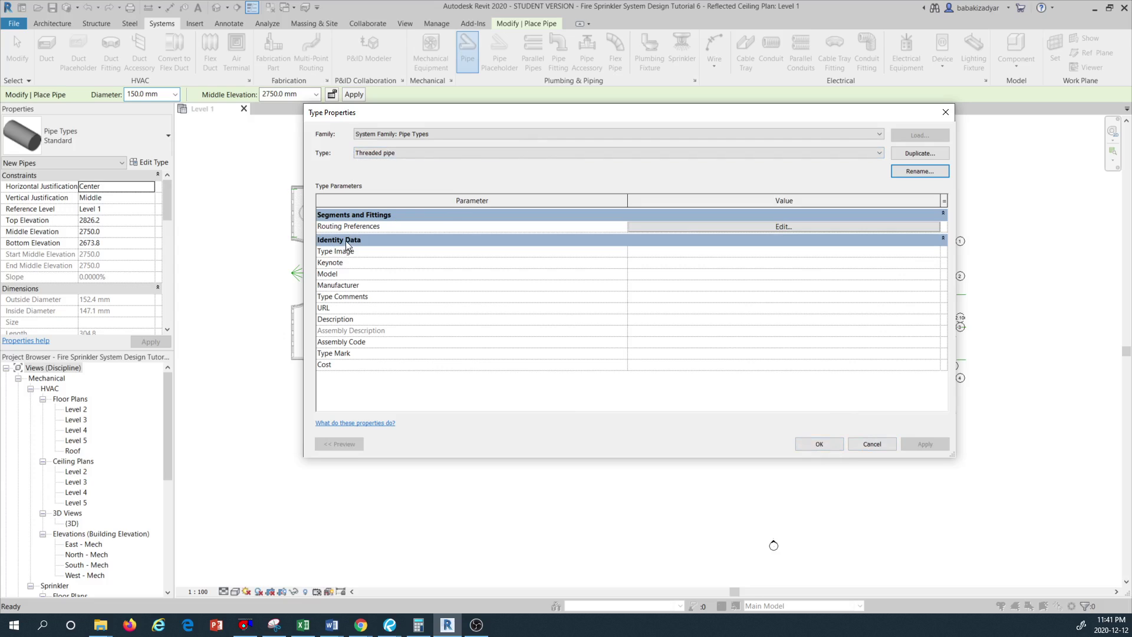
# In the Threaded pipe type's routing preferences, set the pipe segment to Steel, Carbon - Schedule 40.
pyautogui.moveTo(348, 229)
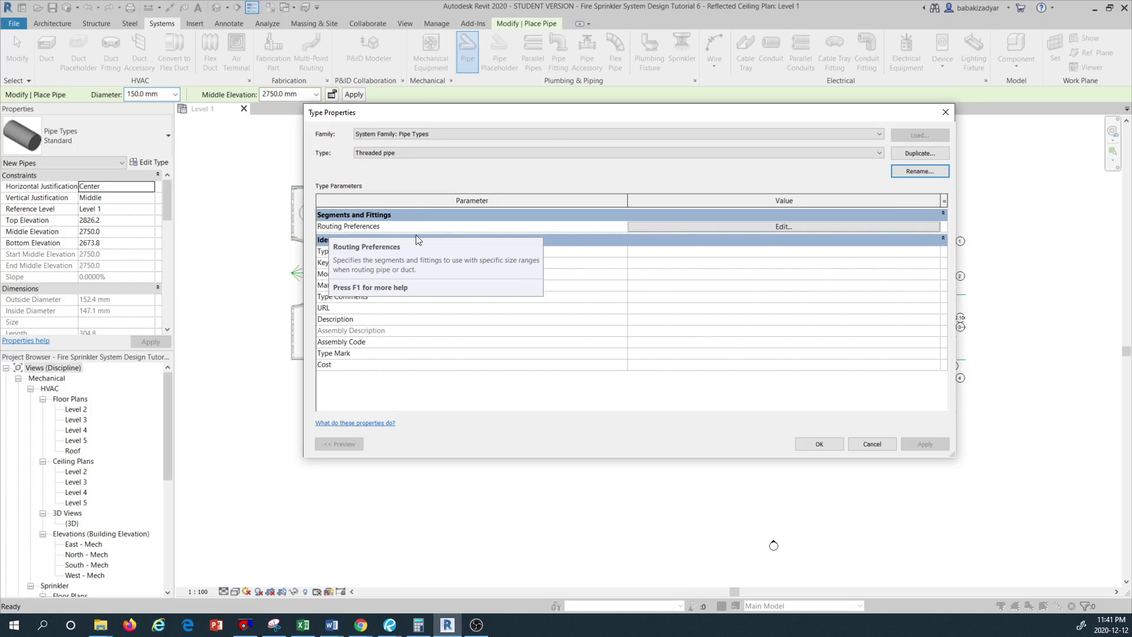
pyautogui.click(781, 227)
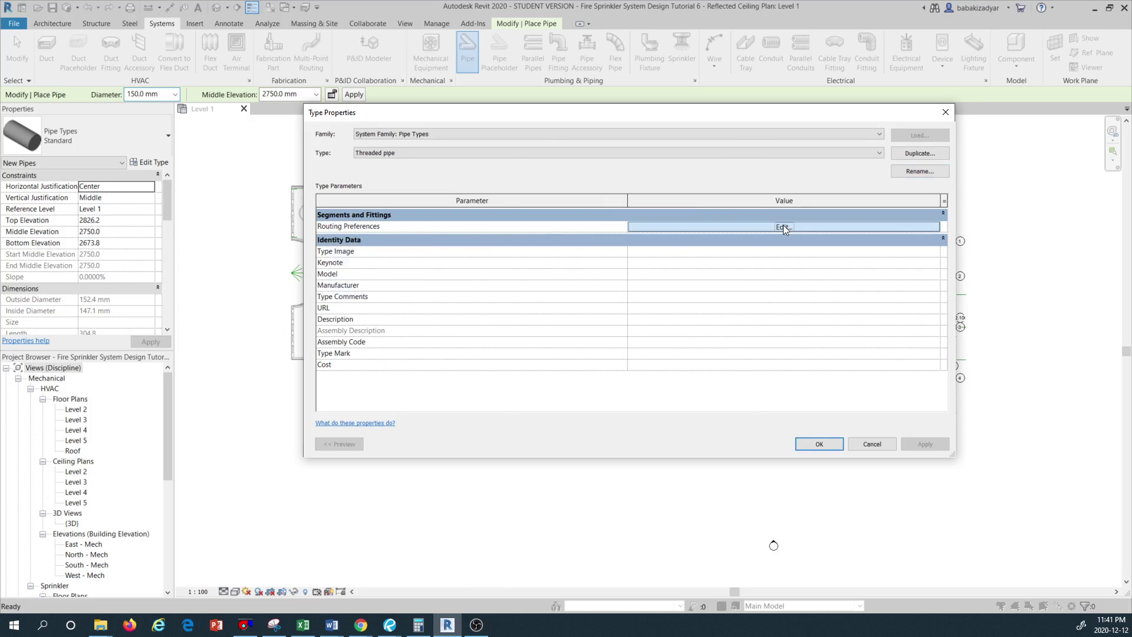
pyautogui.moveTo(613, 150); pyautogui.dragTo(605, 105)
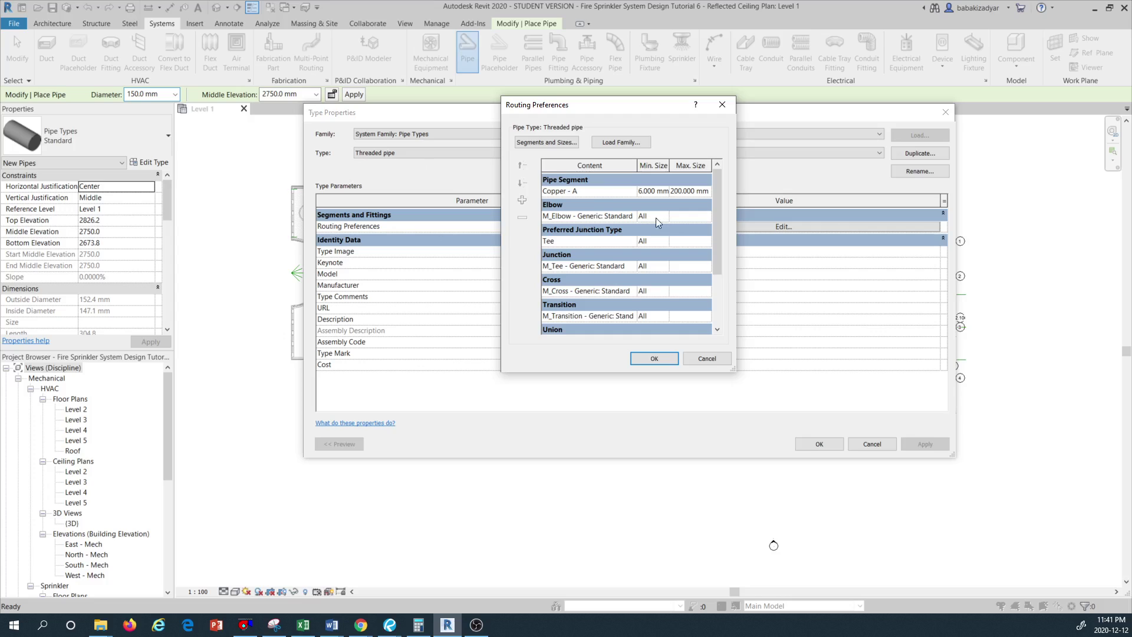
pyautogui.click(596, 191)
pyautogui.click(632, 191)
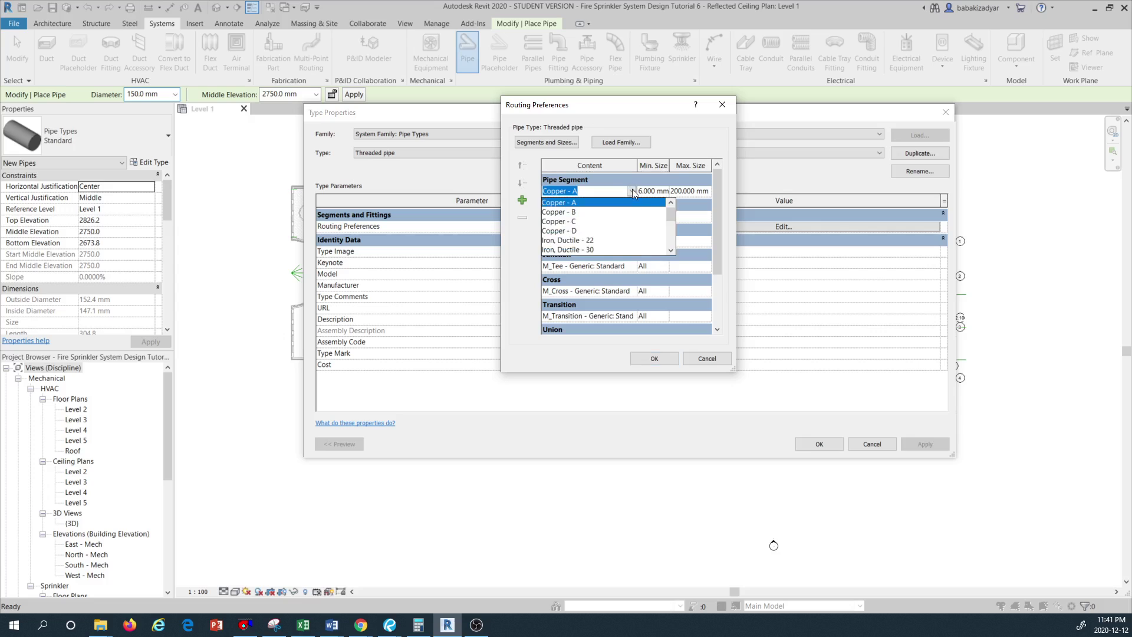
pyautogui.moveTo(673, 221); pyautogui.dragTo(673, 242)
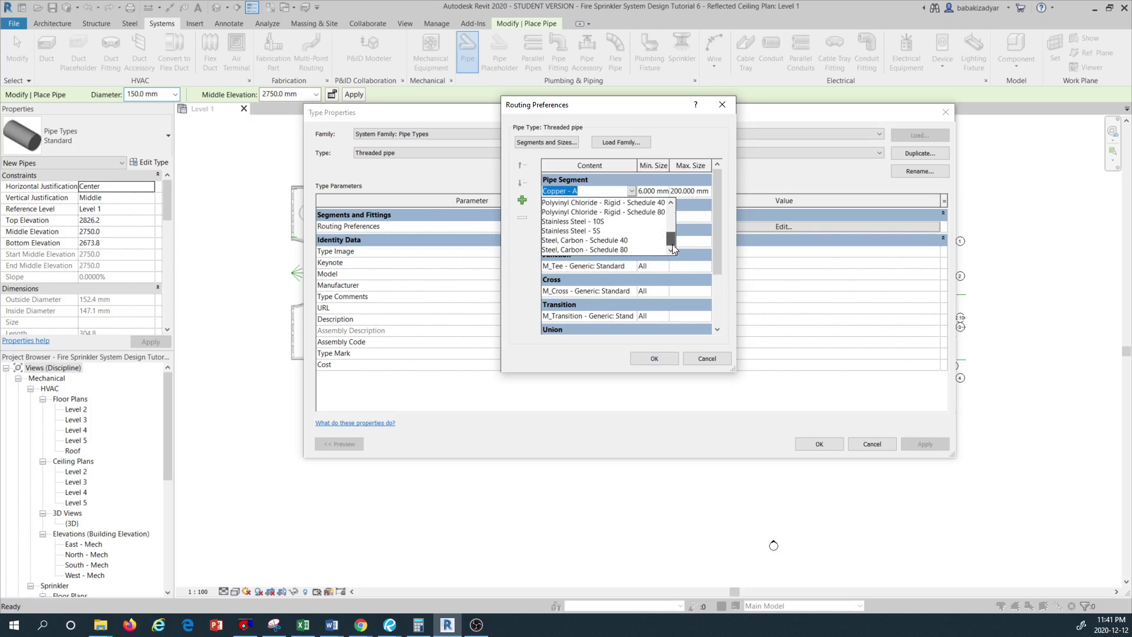
pyautogui.click(592, 239)
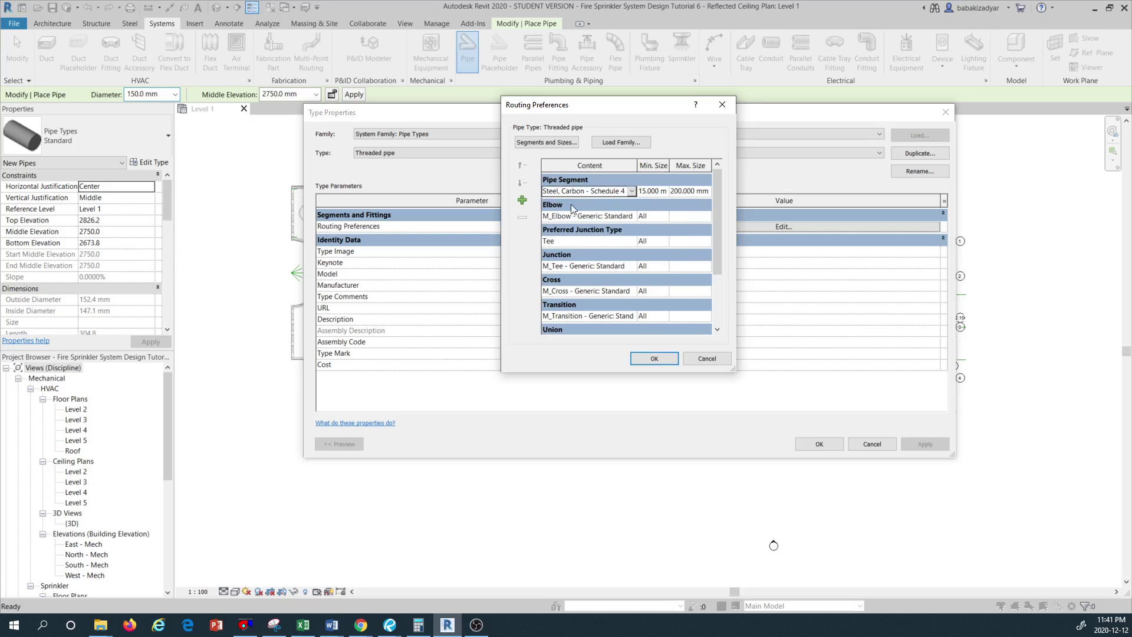
# Review the carbon steel segment's minimum size options and set its maximum size to 80 mm.
pyautogui.click(650, 193)
pyautogui.click(664, 191)
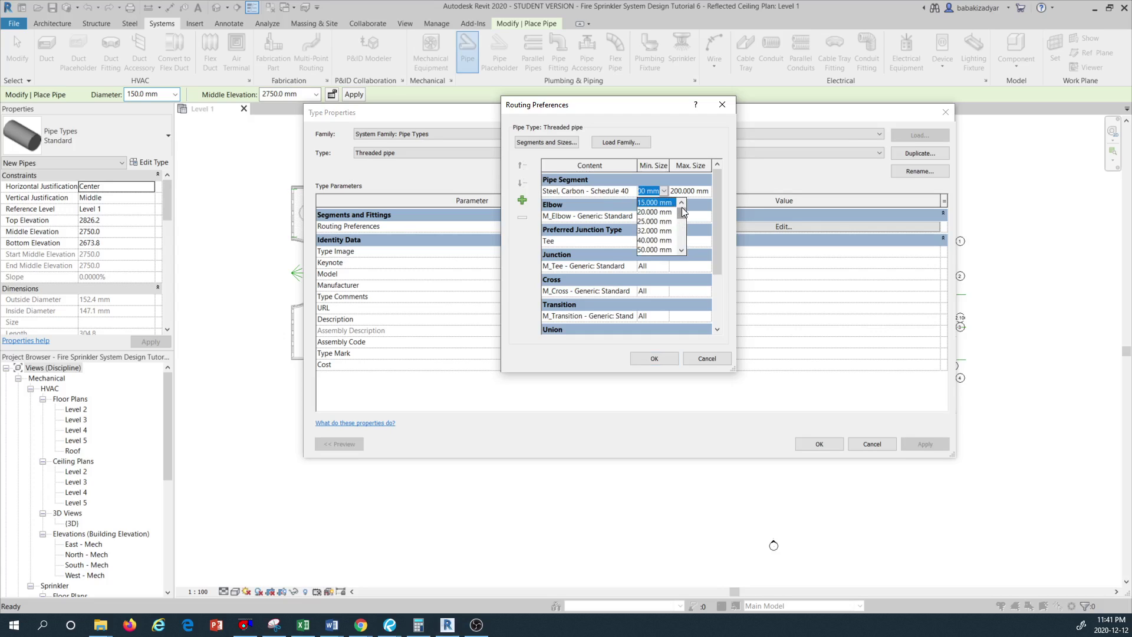
pyautogui.click(659, 178)
pyautogui.click(699, 193)
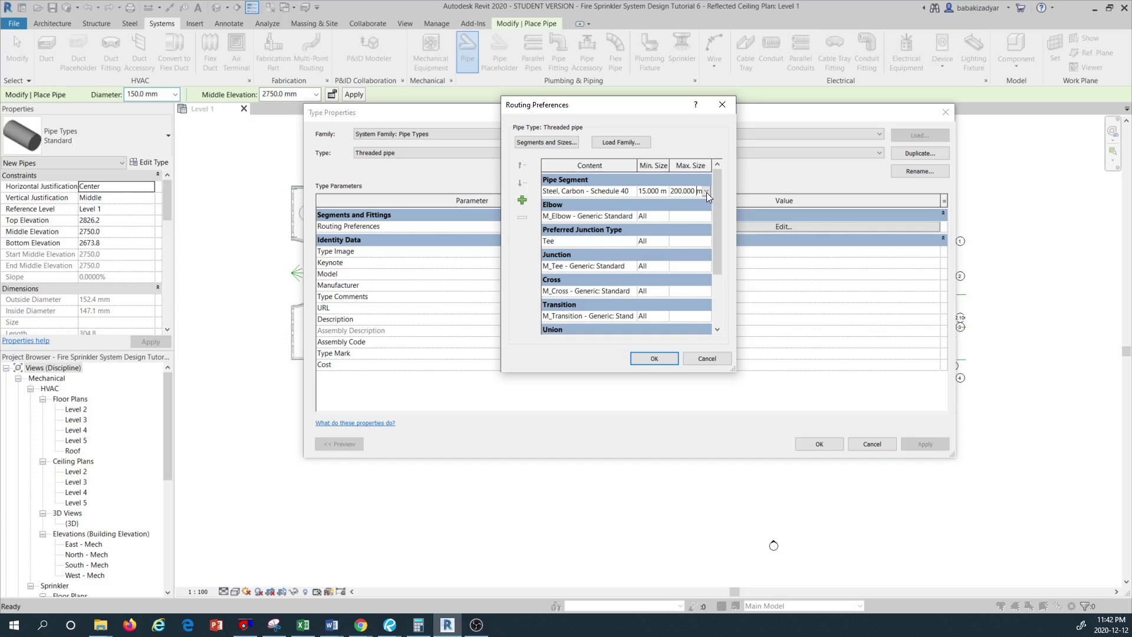
pyautogui.click(706, 191)
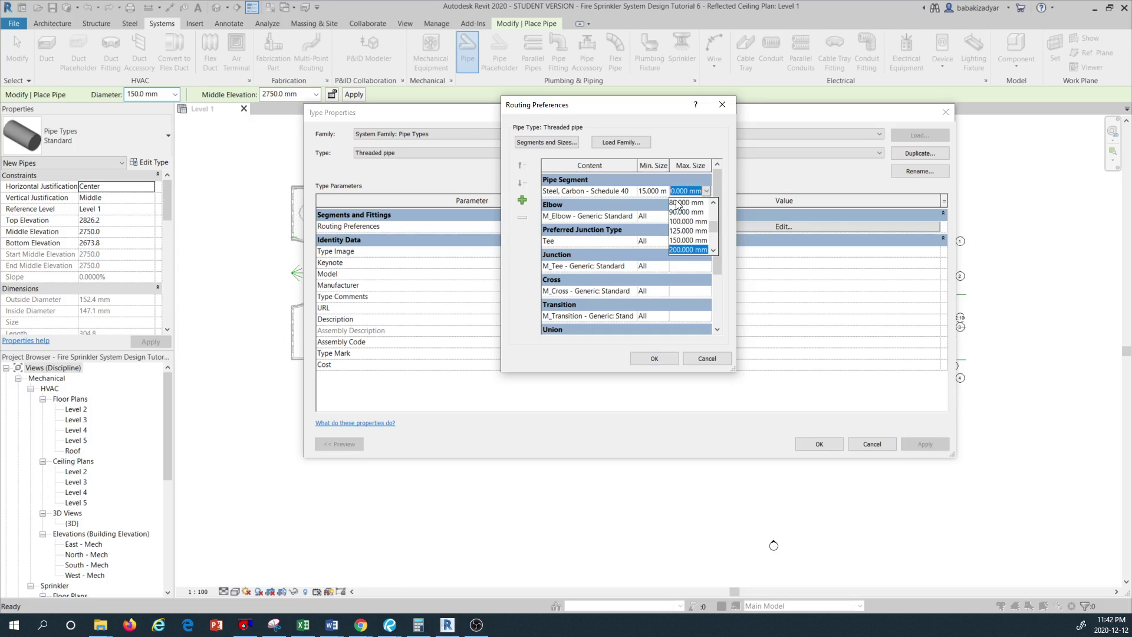
pyautogui.click(685, 202)
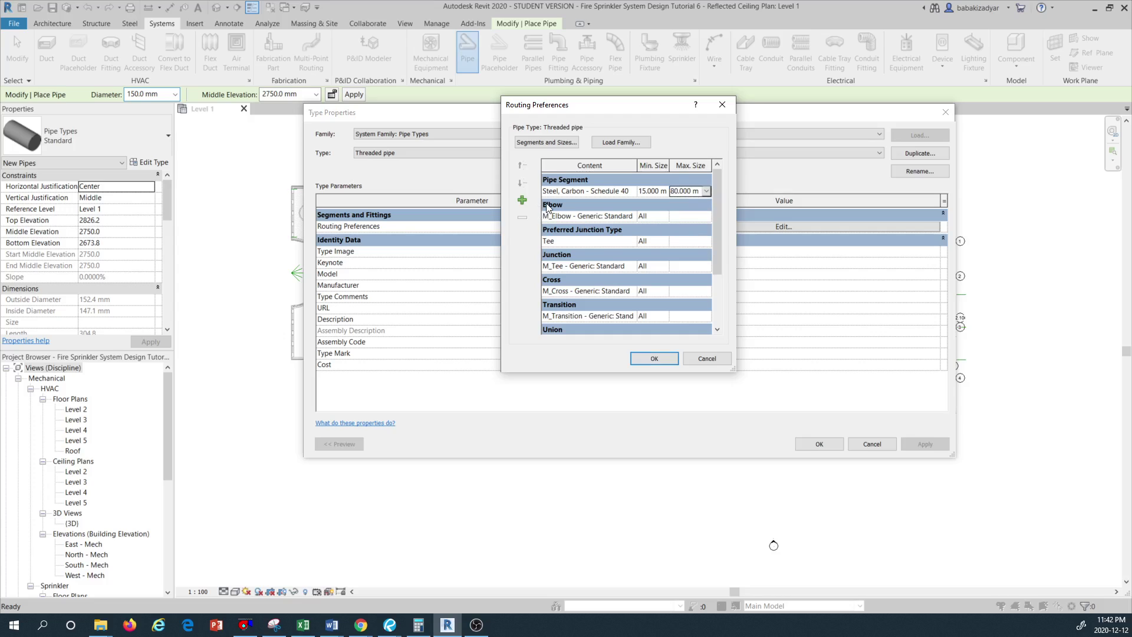
# Set the elbow fitting in the routing preferences to M_Elbow - Threaded - MI - Class 150: Standard.
pyautogui.click(604, 215)
pyautogui.click(631, 216)
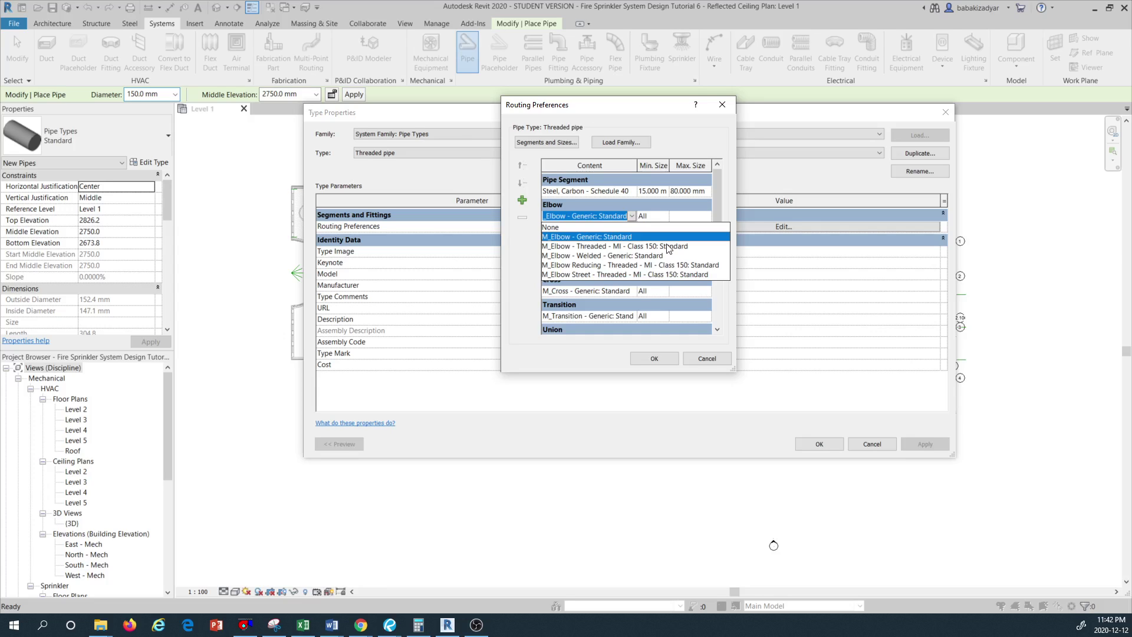
pyautogui.click(620, 246)
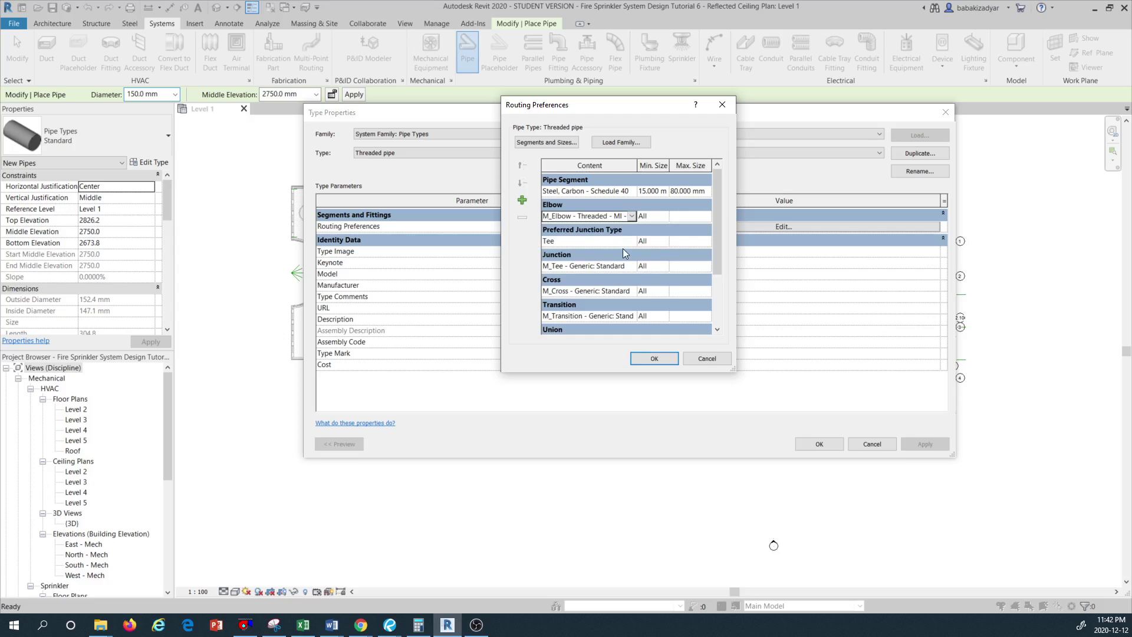
pyautogui.click(606, 240)
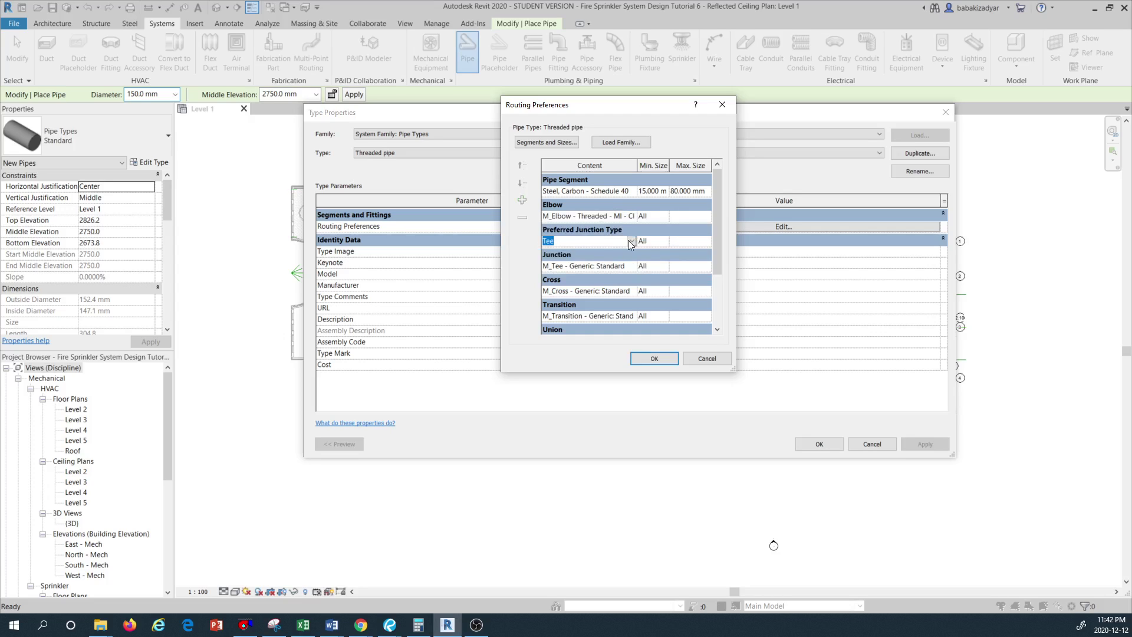
# Limit the threaded elbow's size range to a minimum of 15 mm and a maximum of 80 mm.
pyautogui.click(657, 216)
pyautogui.click(663, 217)
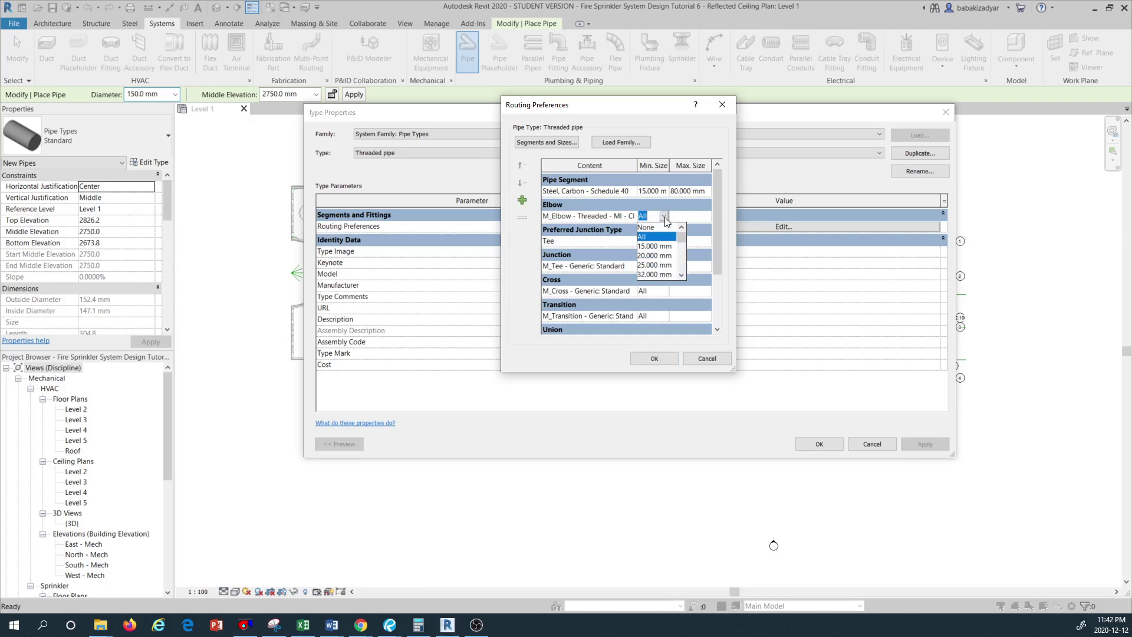
pyautogui.click(655, 246)
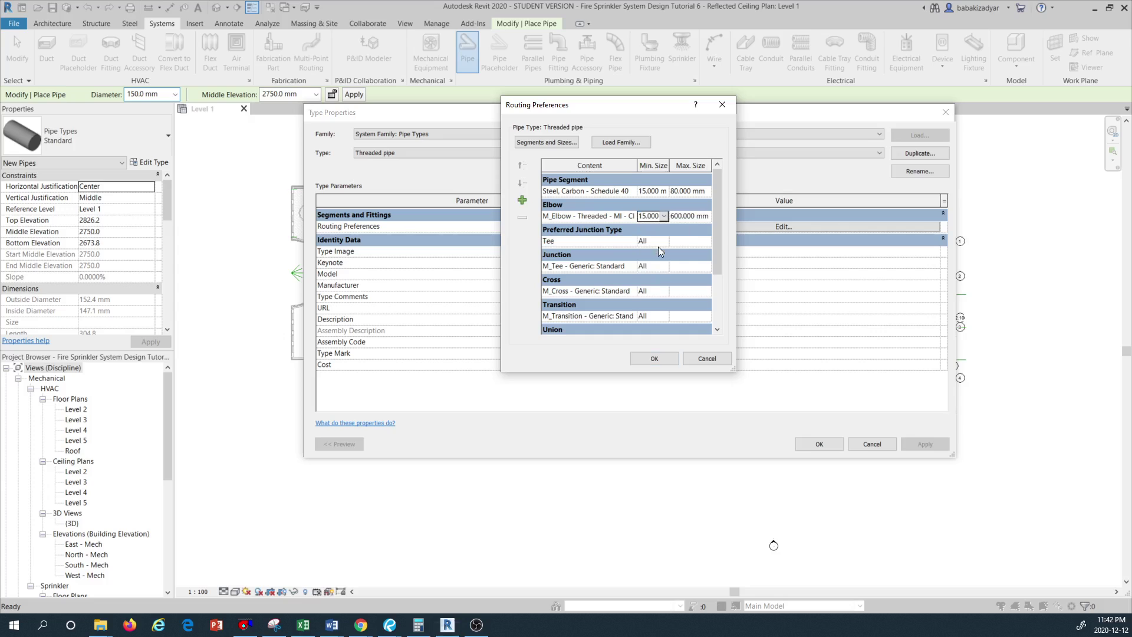
pyautogui.click(691, 215)
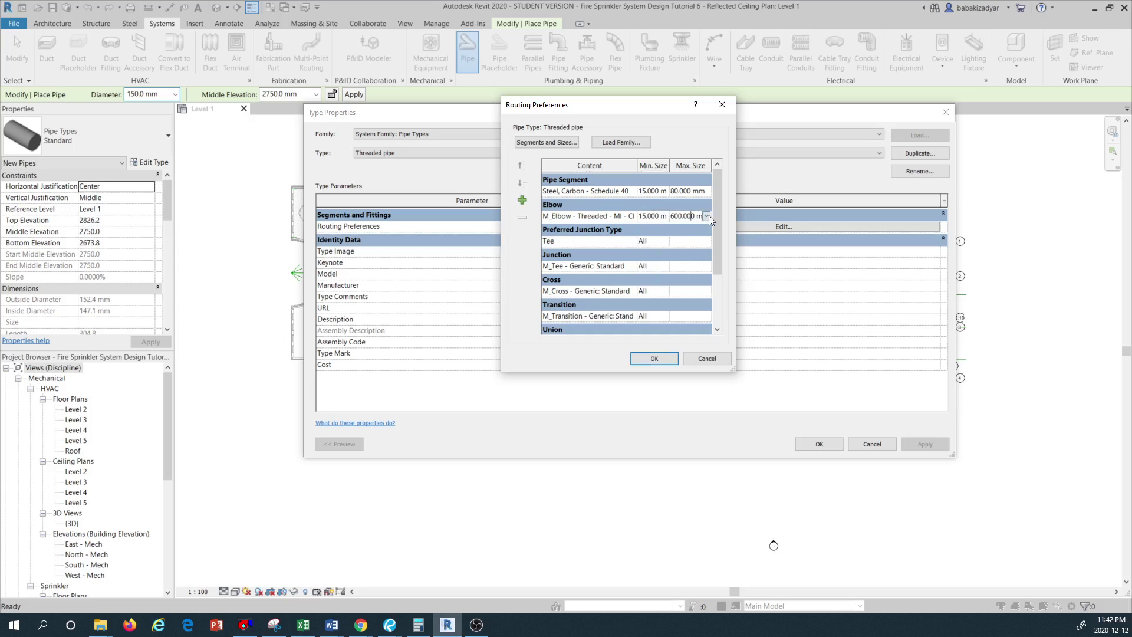
pyautogui.click(706, 216)
pyautogui.scroll(3, 683, 252)
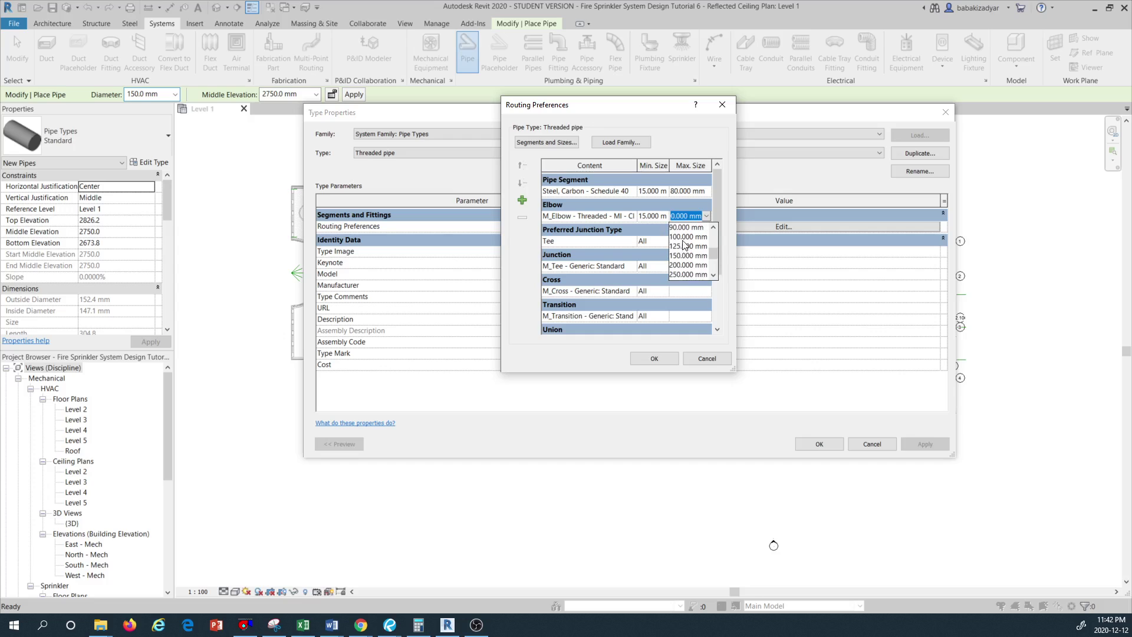
pyautogui.click(686, 246)
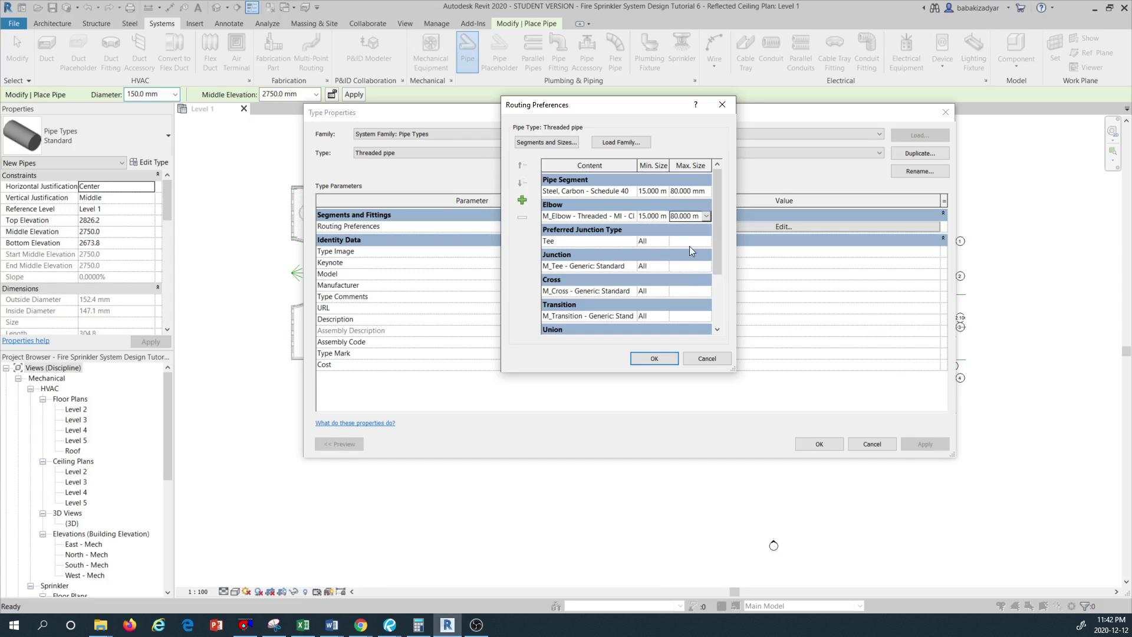
# Keep Tee as the preferred junction type and set the junction fitting to M_Tee - Threaded - MI - Class 150: Standard.
pyautogui.click(564, 241)
pyautogui.click(632, 241)
pyautogui.click(632, 241)
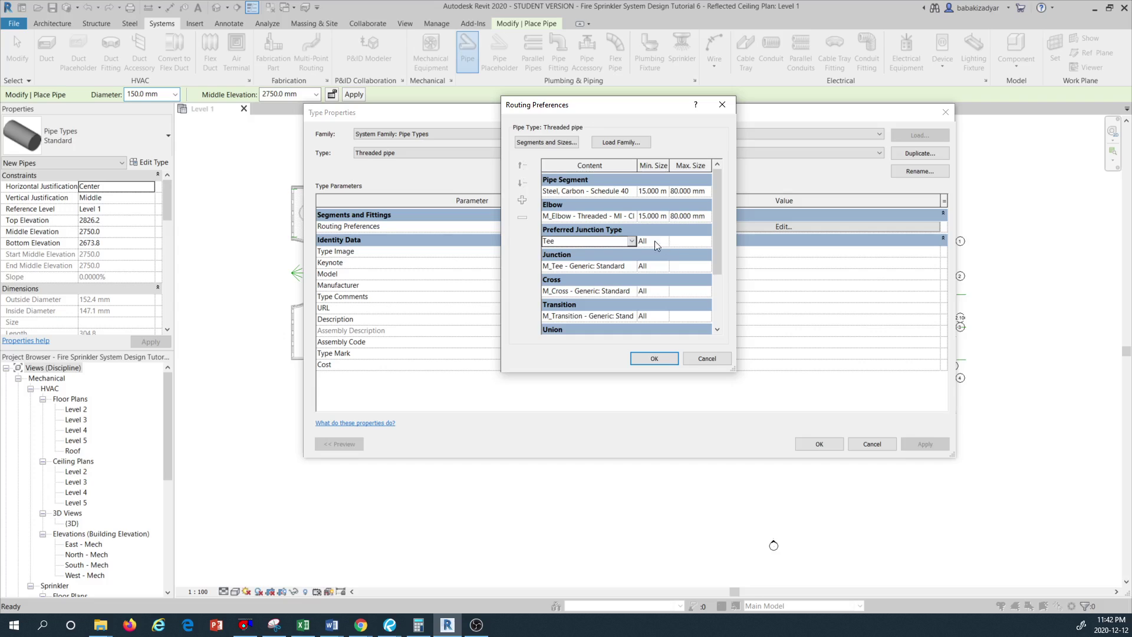
pyautogui.click(596, 266)
pyautogui.click(632, 267)
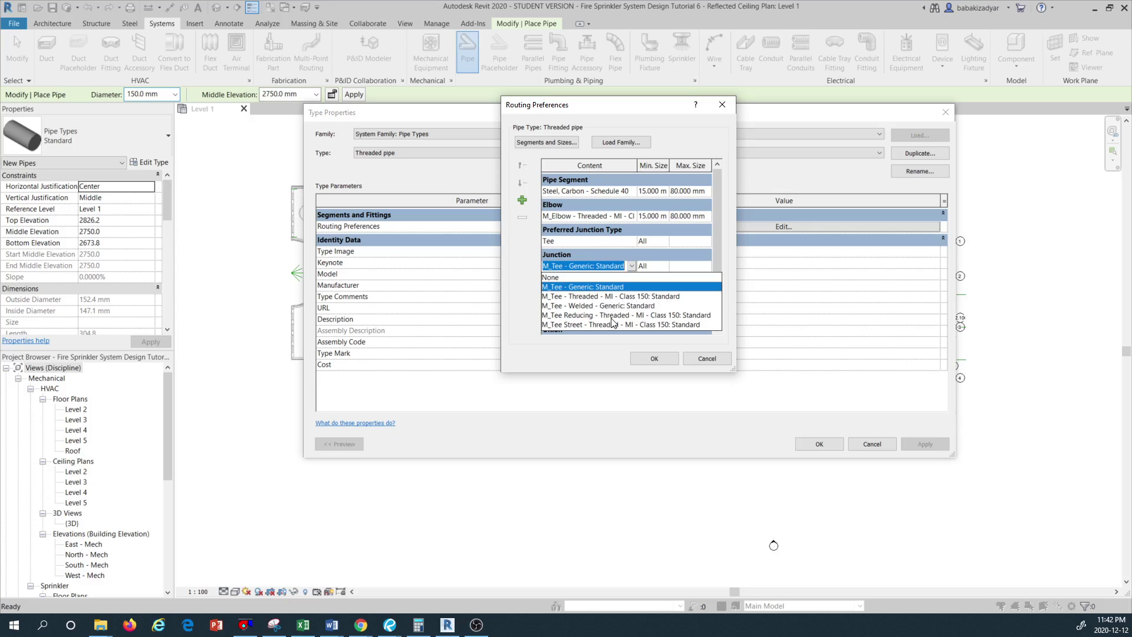
pyautogui.click(604, 296)
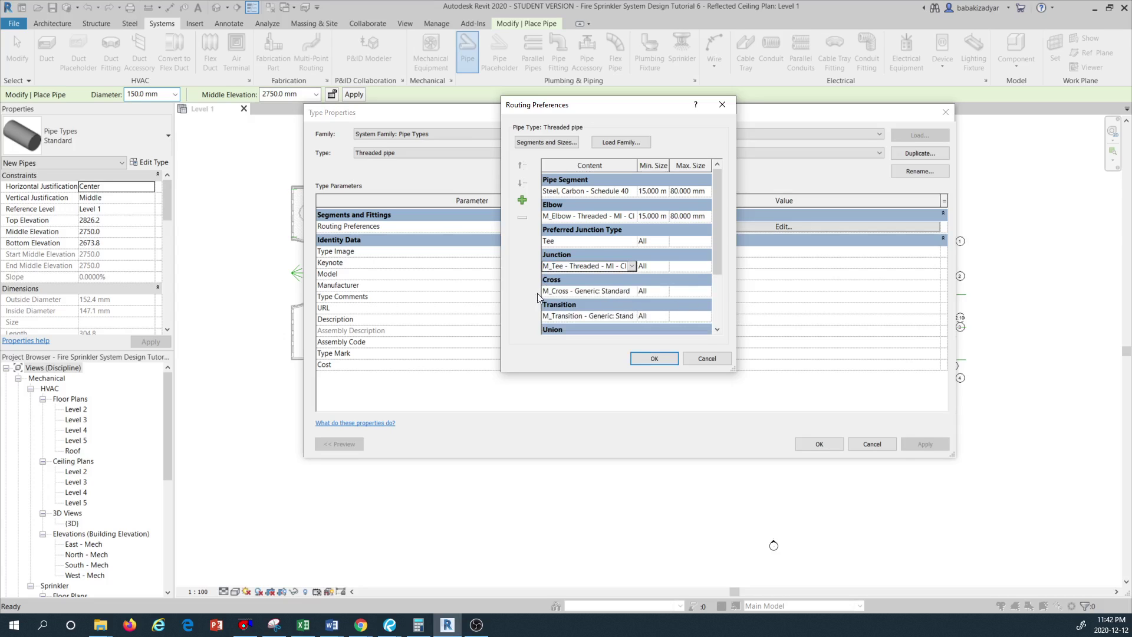
# Set the cross fitting to M_Cross - Threaded - MI - Class 150: Standard.
pyautogui.click(618, 293)
pyautogui.click(629, 292)
pyautogui.click(632, 291)
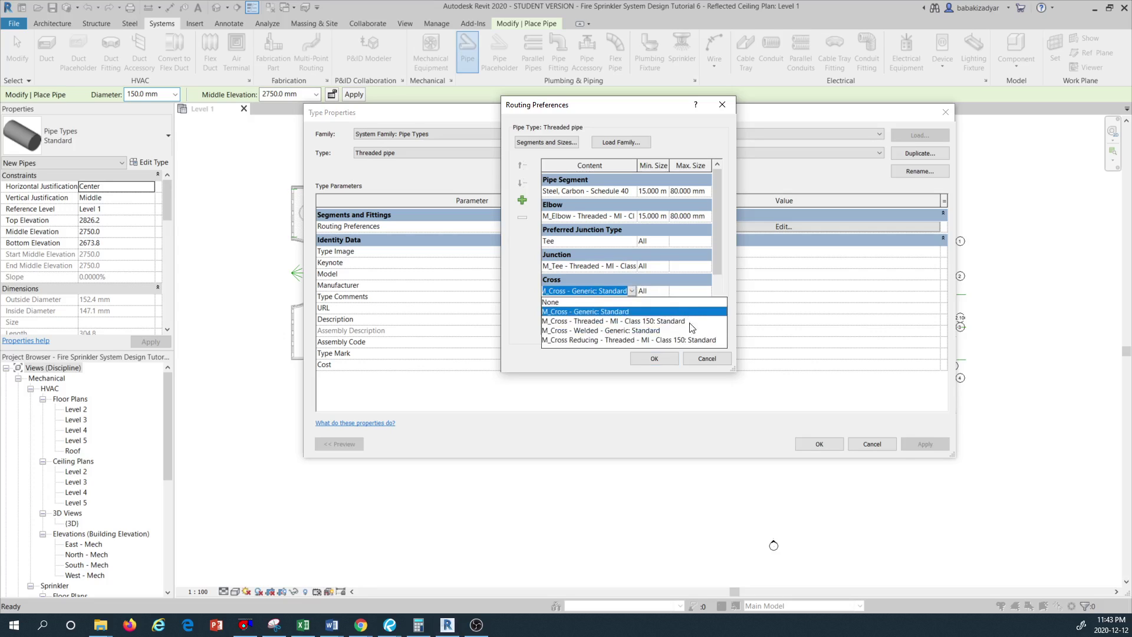
pyautogui.click(613, 321)
# Set the transition fitting to M_Coupling Concentric Reducing - Threaded - MI - Class 150: Standard.
pyautogui.click(589, 316)
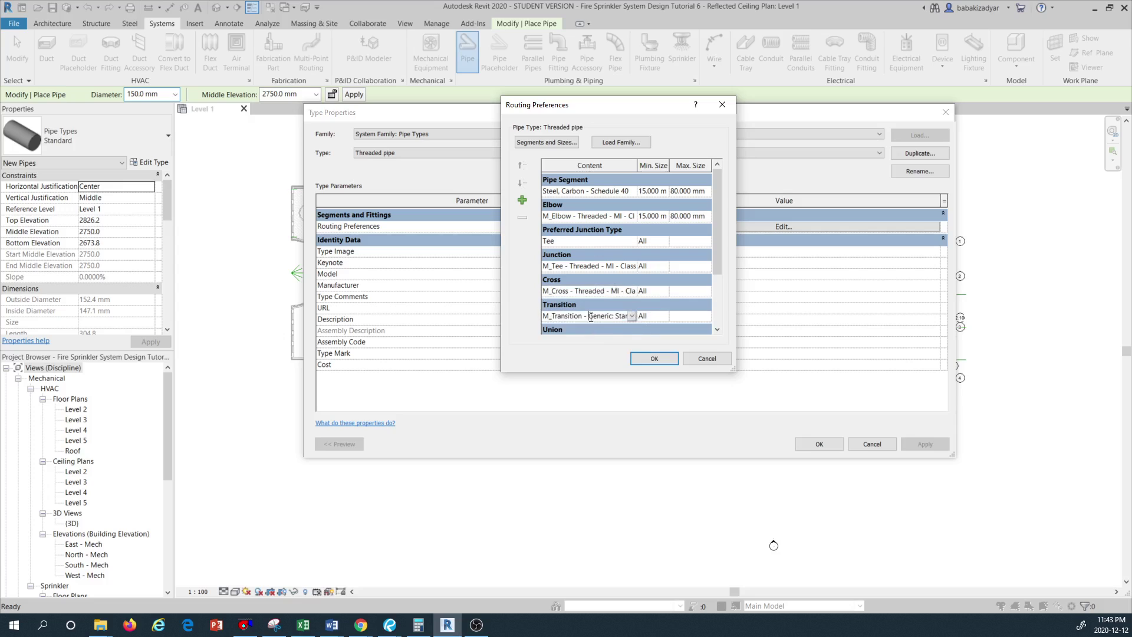
pyautogui.click(632, 318)
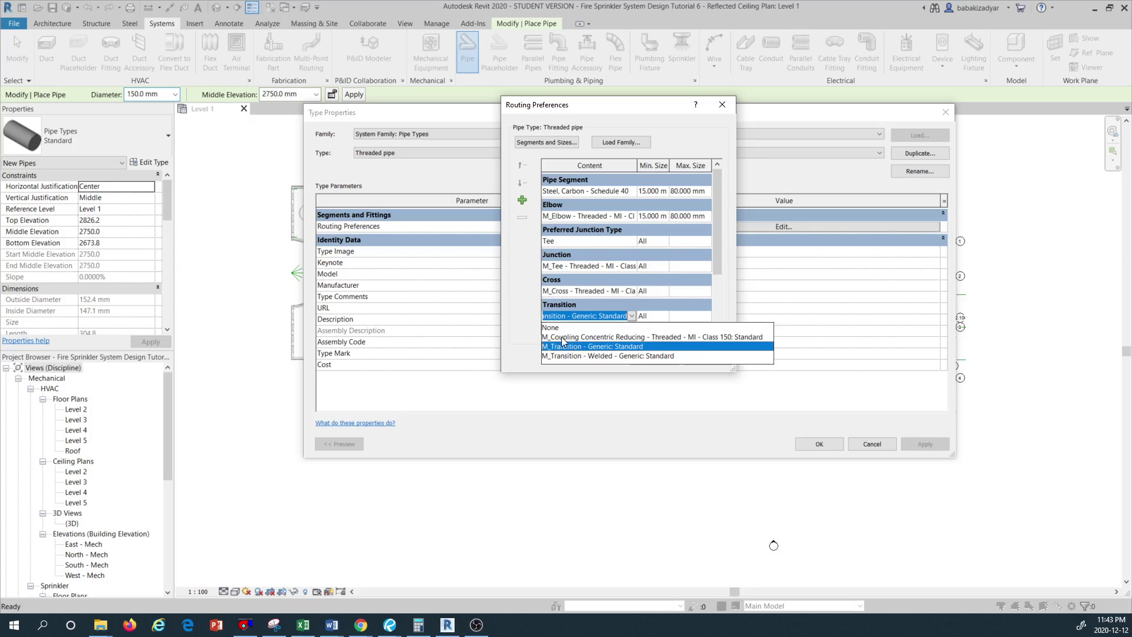
pyautogui.click(636, 338)
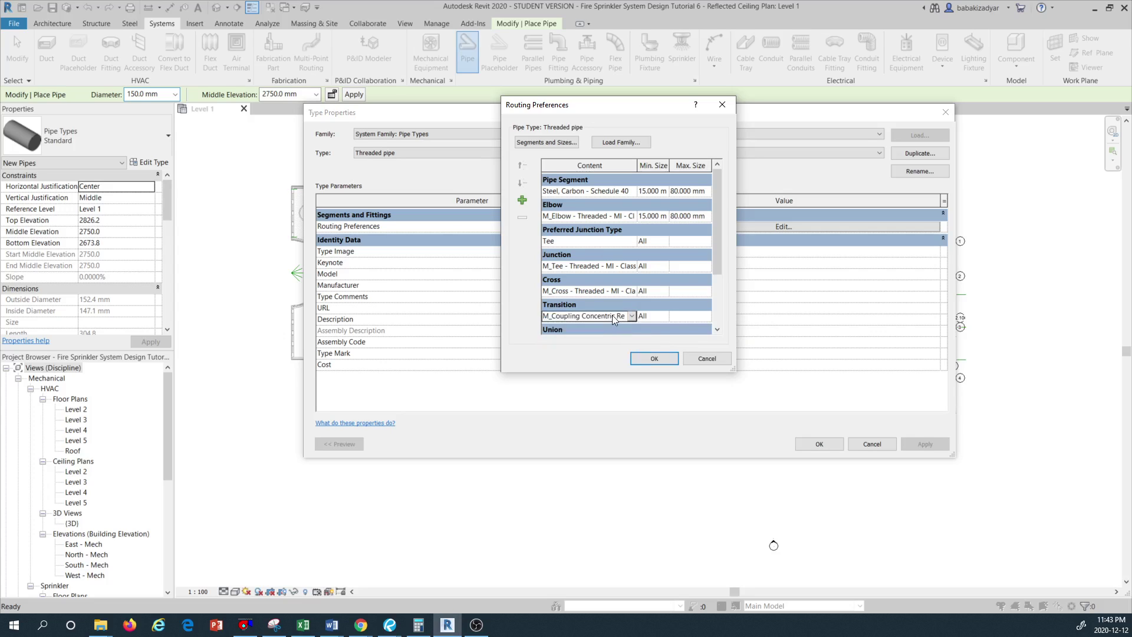
pyautogui.click(631, 317)
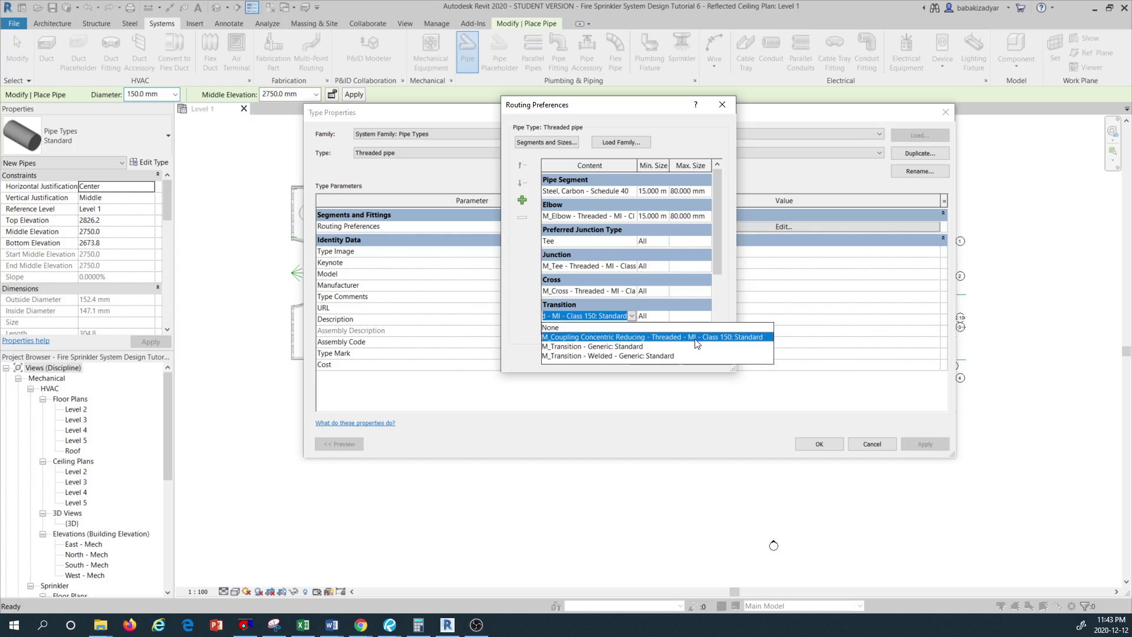
pyautogui.click(669, 338)
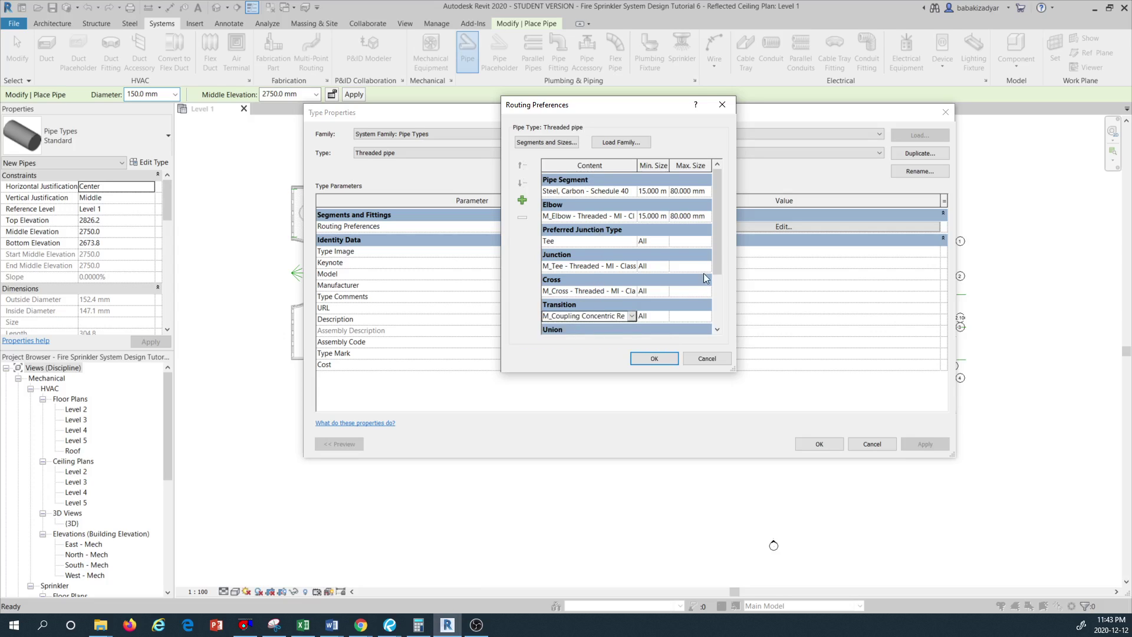
# Set the union fitting to M_Coupling - Threaded - MI - Class 150: Standard and keep the flange as None.
pyautogui.scroll(-2, 717, 253)
pyautogui.click(568, 288)
pyautogui.click(632, 291)
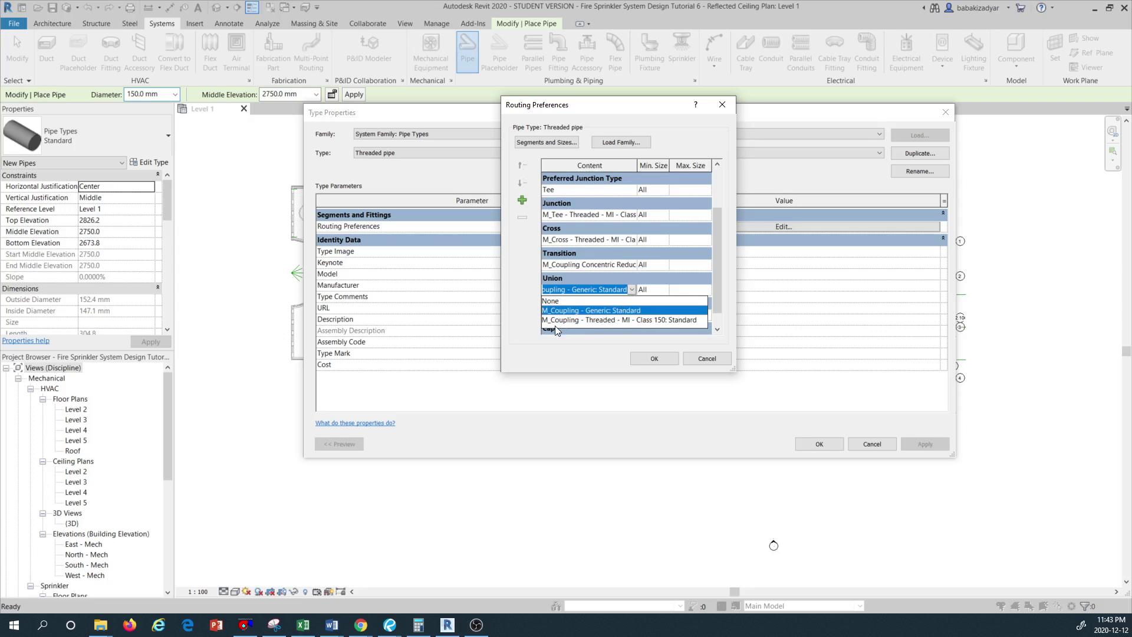
pyautogui.click(622, 319)
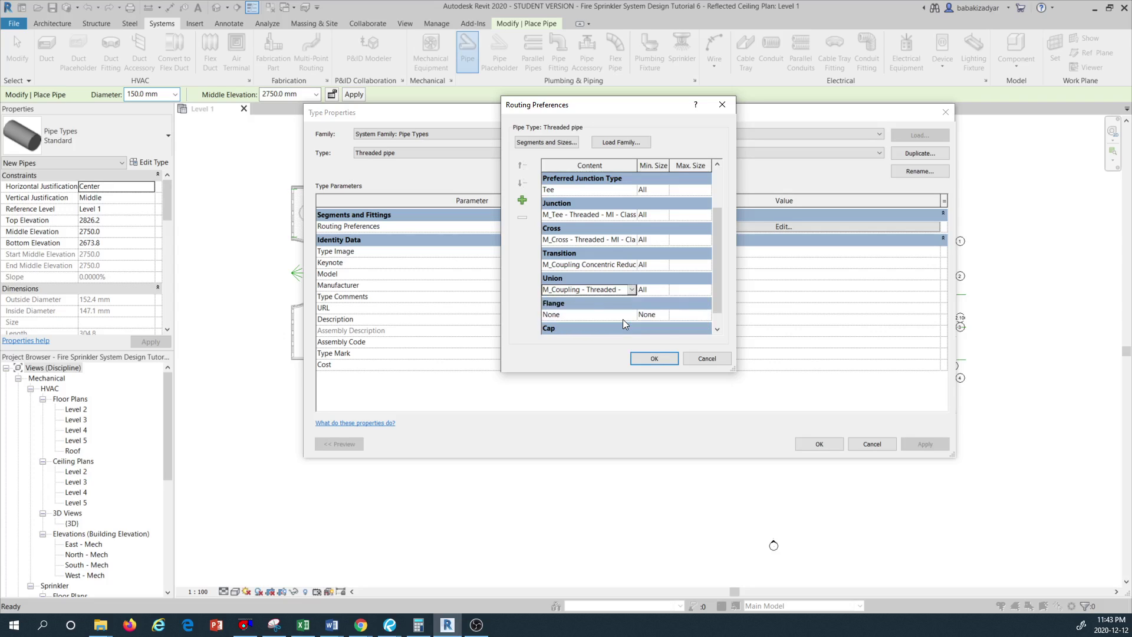
pyautogui.click(581, 314)
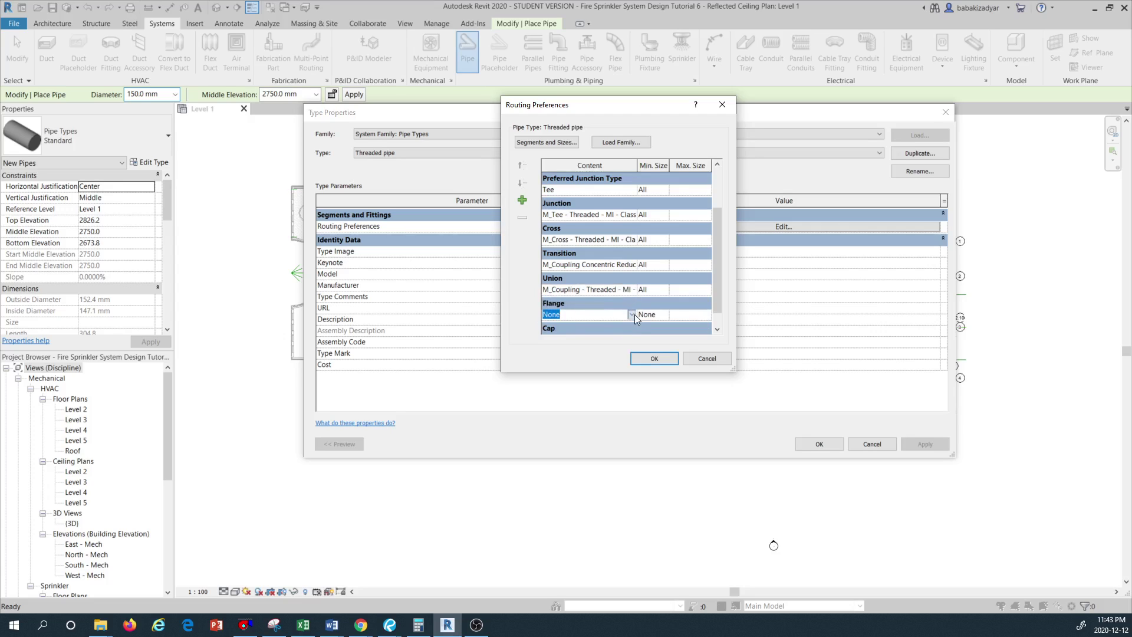
pyautogui.click(634, 314)
pyautogui.click(593, 325)
# Set the cap fitting to M_Cap - Threaded - MI - Class 150: Standard and apply the Threaded pipe type's settings.
pyautogui.scroll(-1, 601, 315)
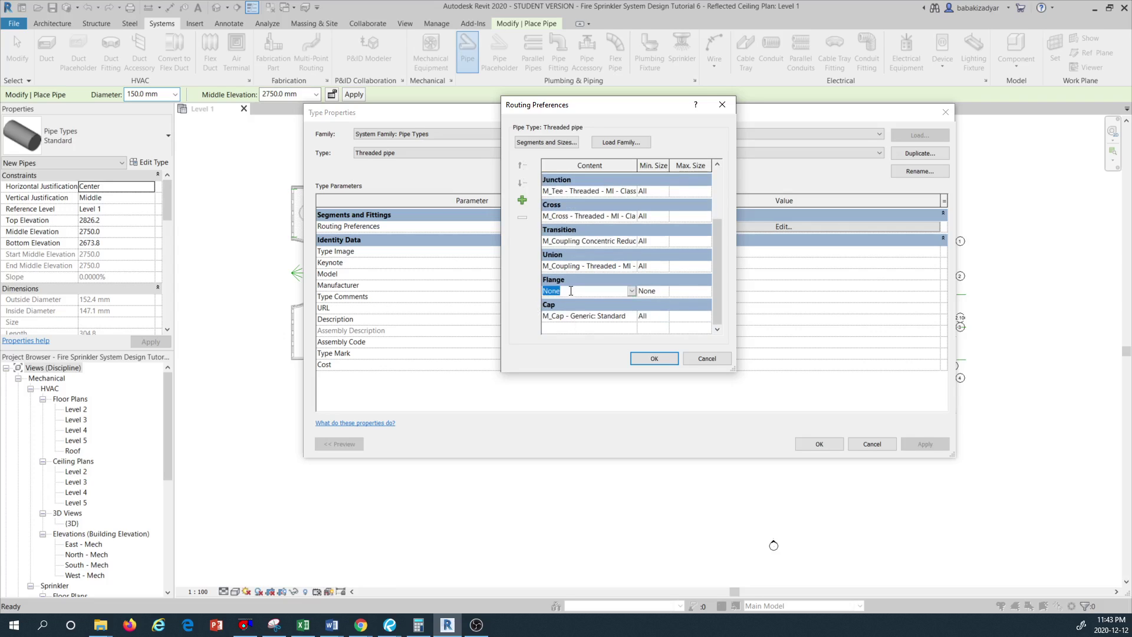
pyautogui.click(581, 318)
pyautogui.click(633, 316)
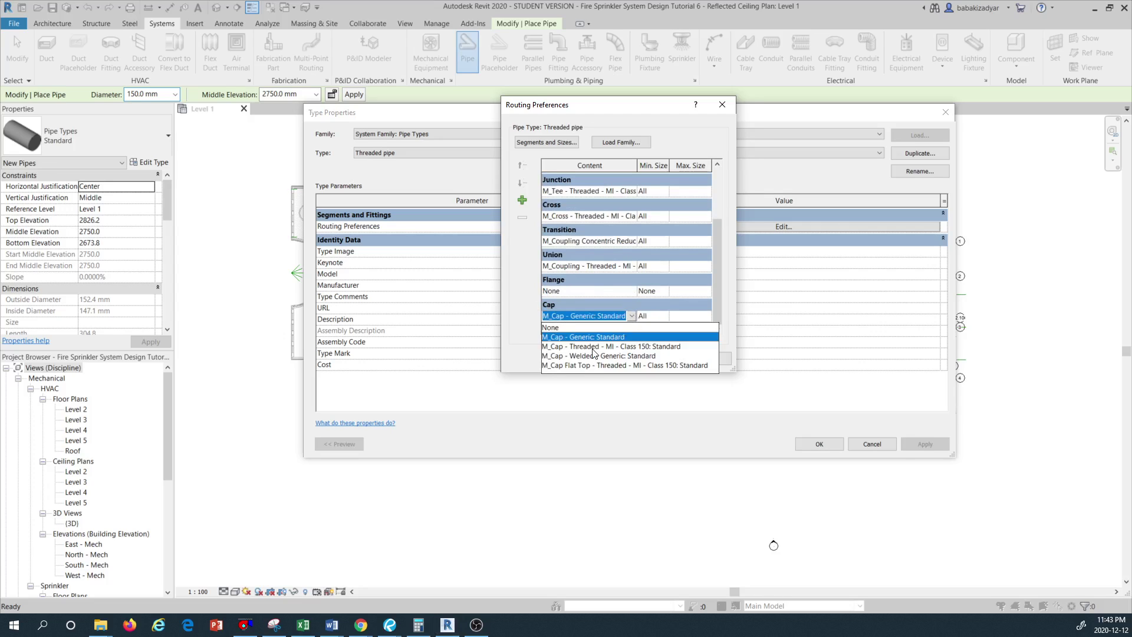
pyautogui.click(654, 346)
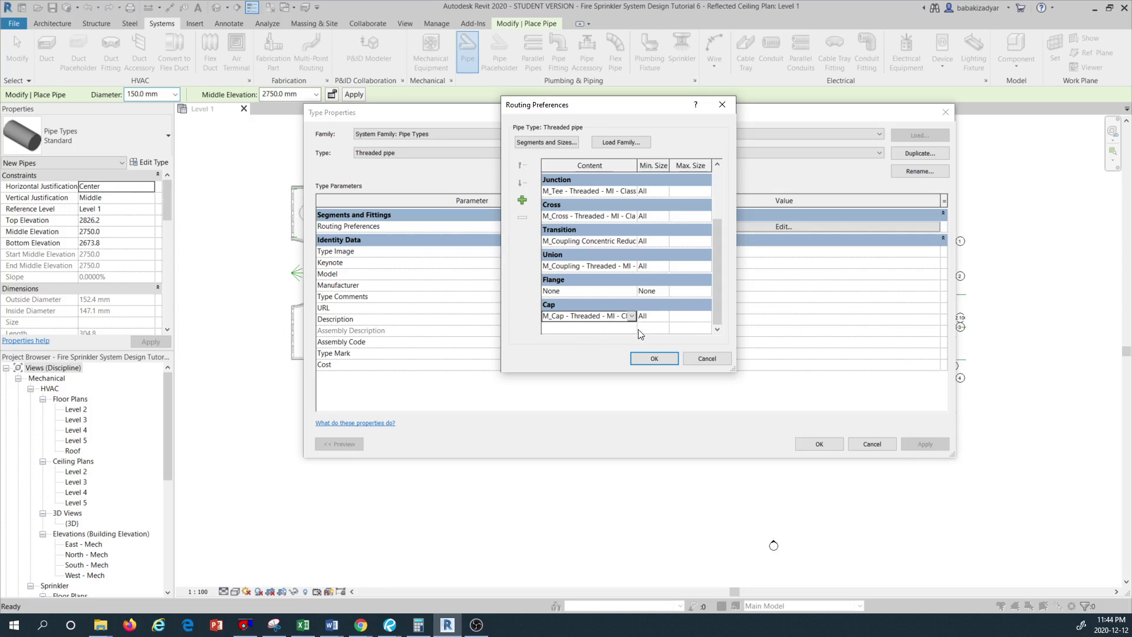
pyautogui.click(650, 361)
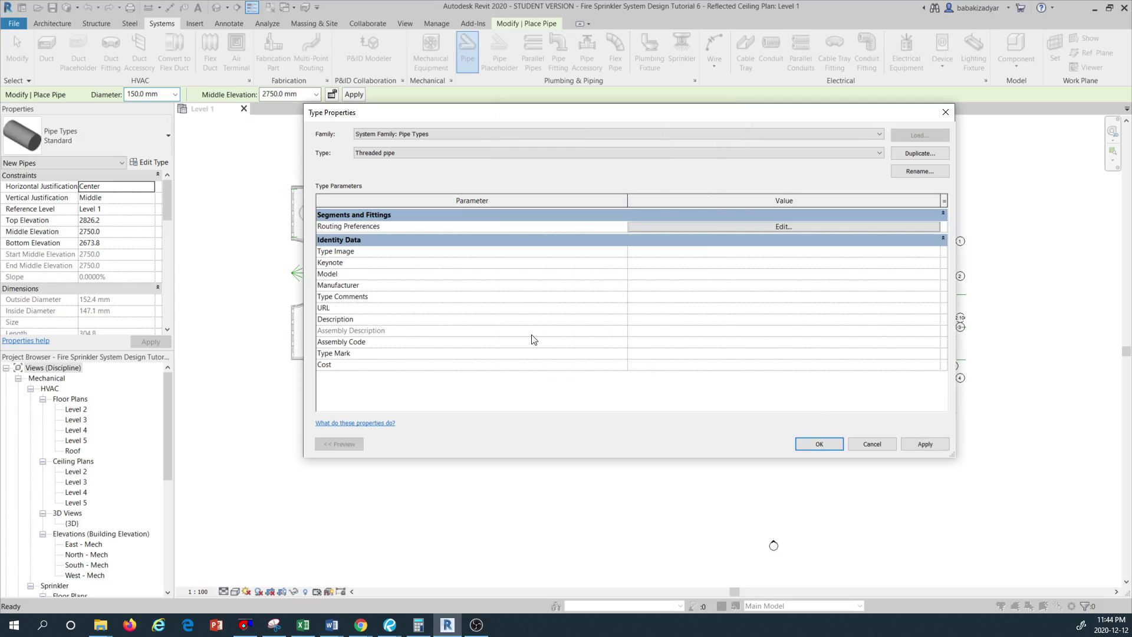
pyautogui.click(927, 444)
pyautogui.click(819, 444)
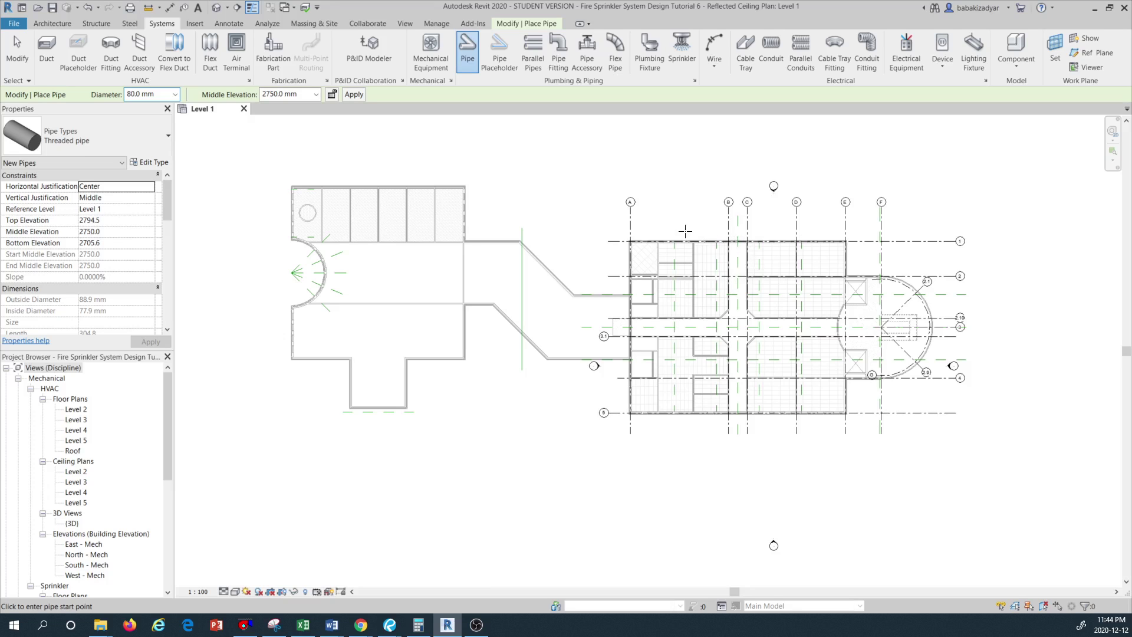
# Start a threaded pipe outside the building's upper wall and try to switch the view's detail level to Fine.
pyautogui.scroll(5, 703, 236)
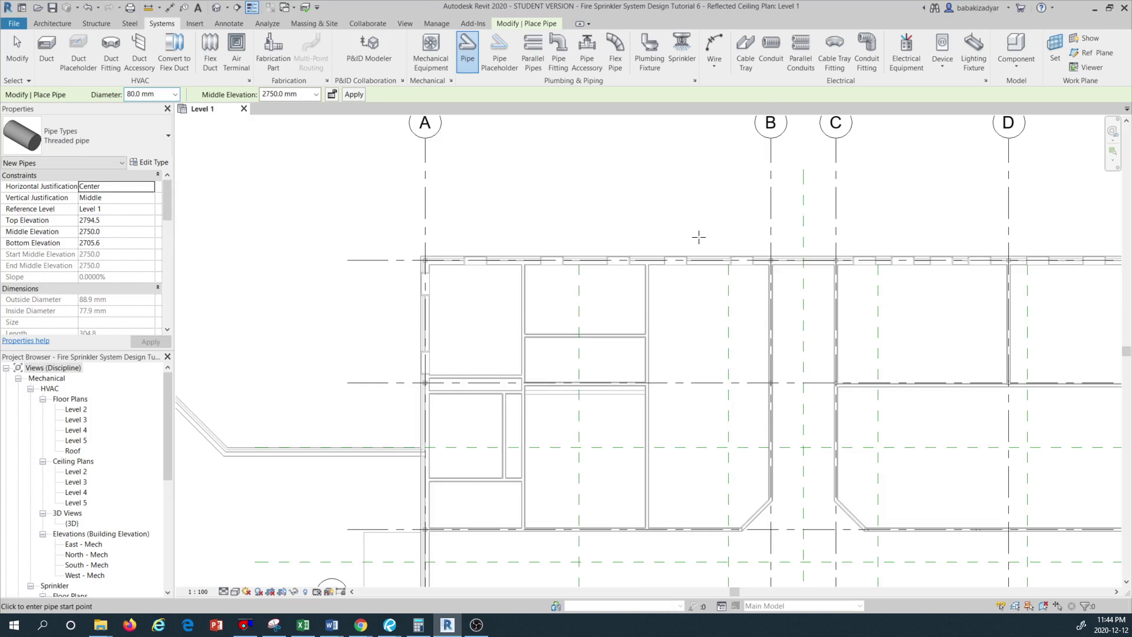
pyautogui.scroll(2, 698, 236)
pyautogui.scroll(-2, 613, 240)
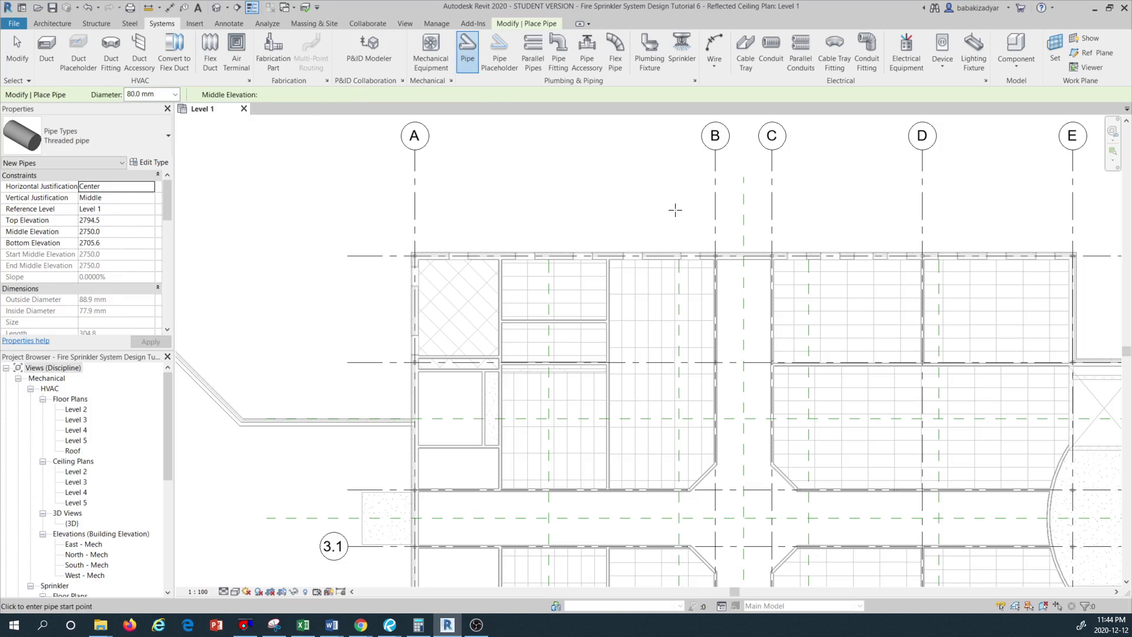
pyautogui.click(479, 220)
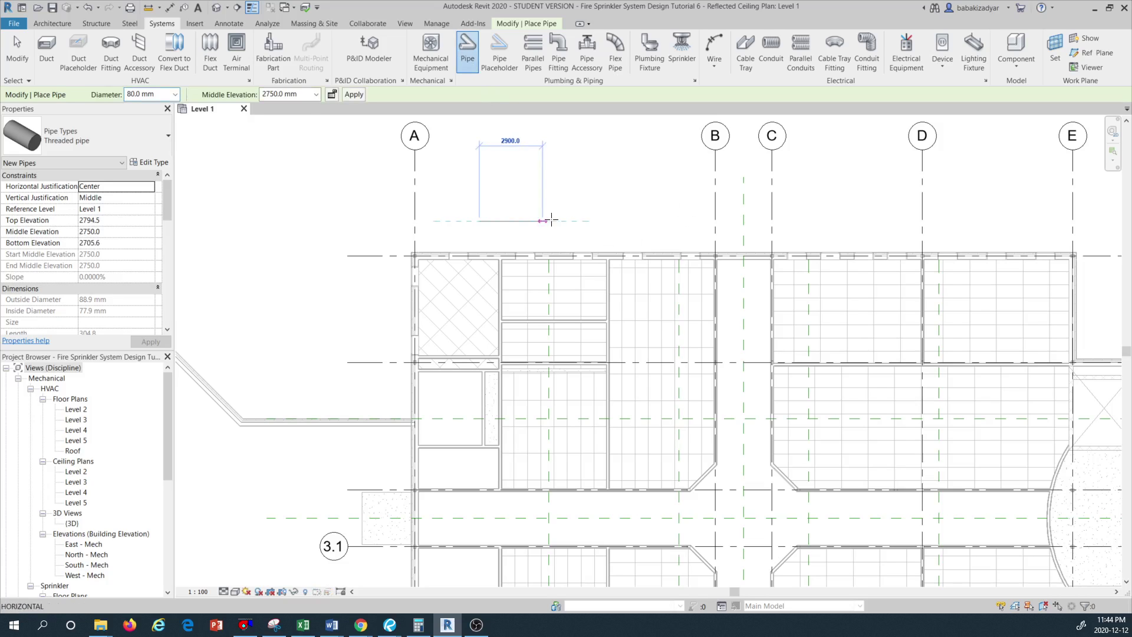
pyautogui.scroll(5, 508, 223)
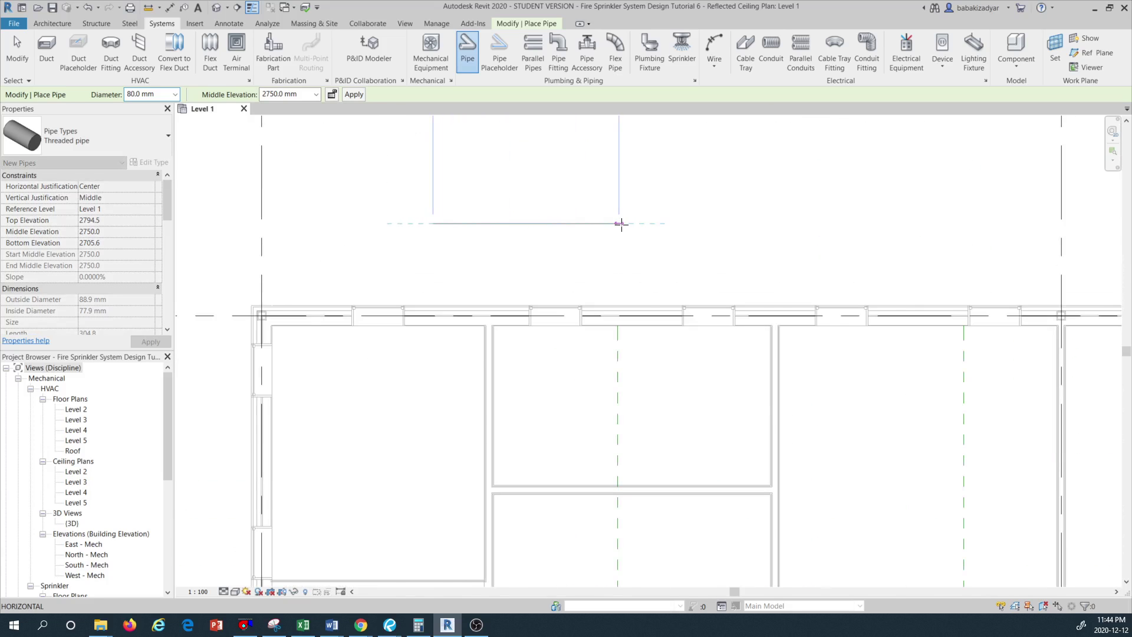
pyautogui.click(228, 592)
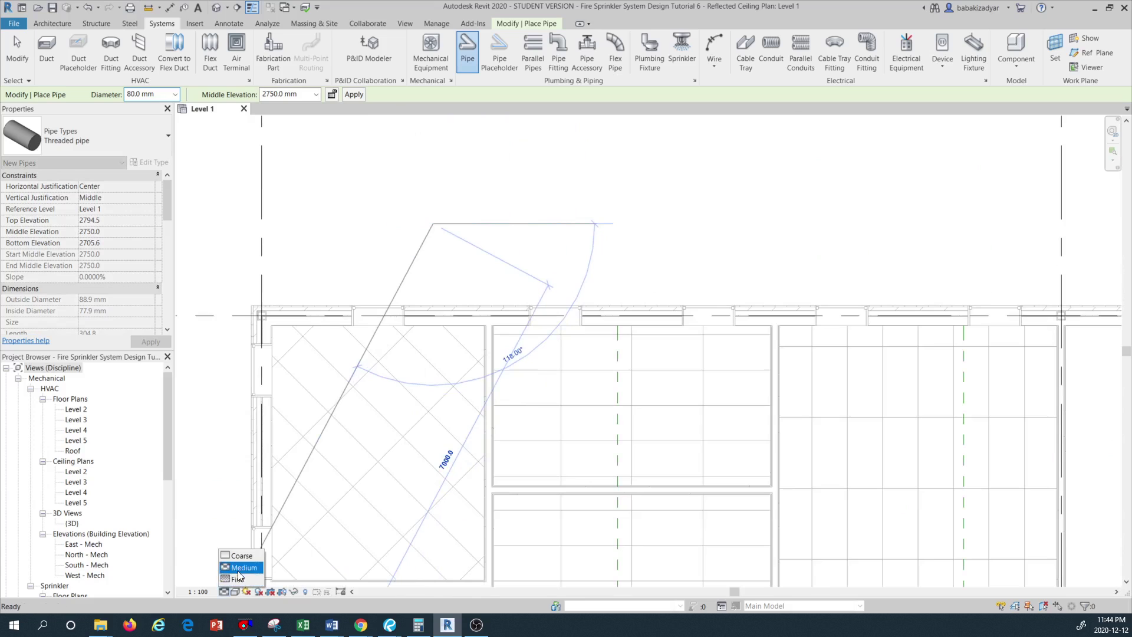
pyautogui.click(237, 578)
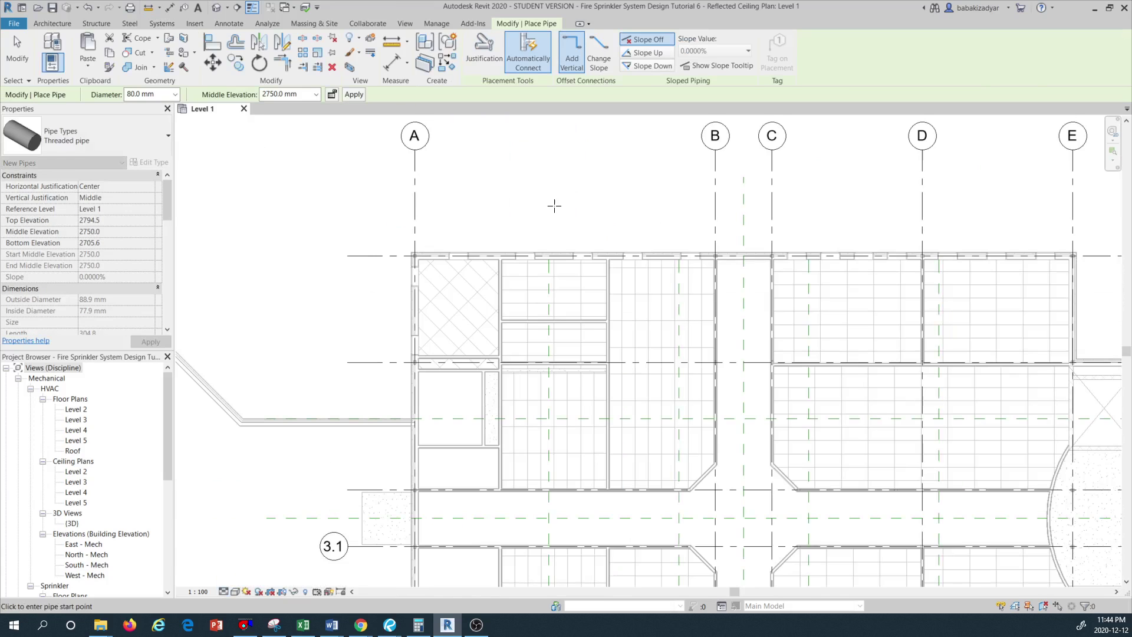
# Draw a stepped 80 mm threaded pipe run above the building between grids A and B, with horizontal, vertical and horizontal segments.
pyautogui.scroll(1, 525, 212)
pyautogui.click(508, 204)
pyautogui.scroll(1, 563, 202)
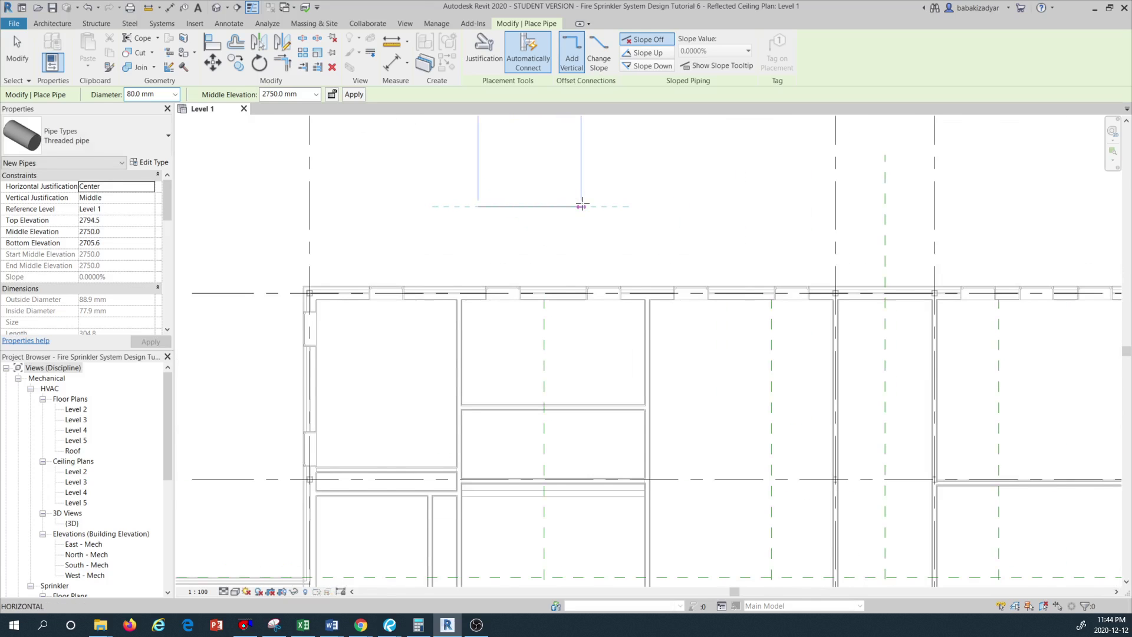
pyautogui.click(581, 204)
pyautogui.scroll(-1, 581, 198)
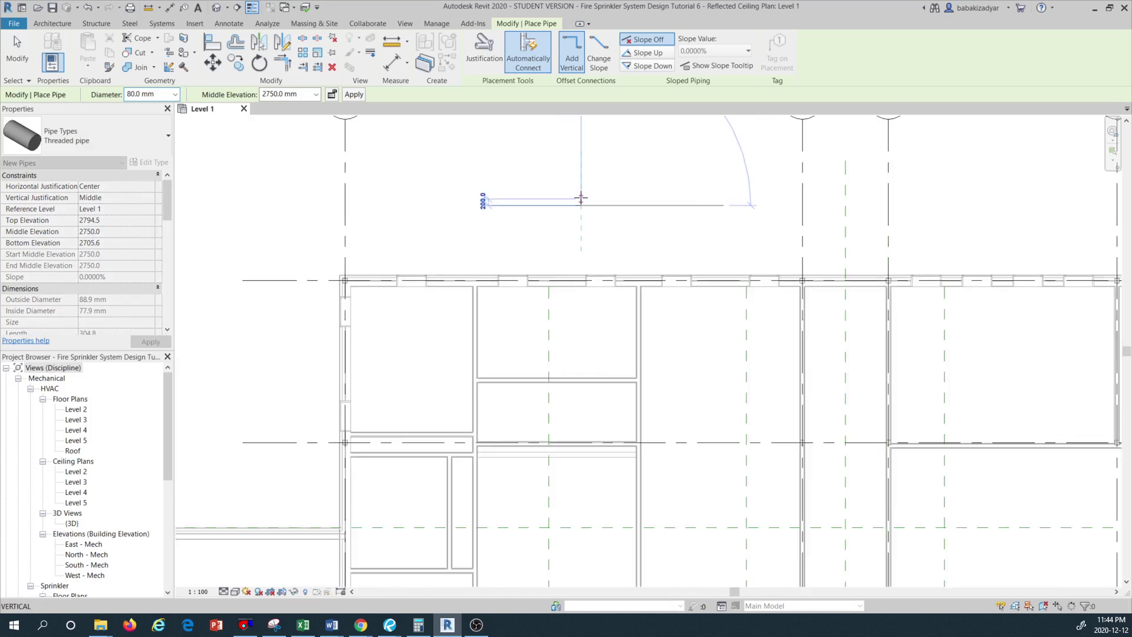
pyautogui.scroll(-1, 581, 197)
pyautogui.click(581, 162)
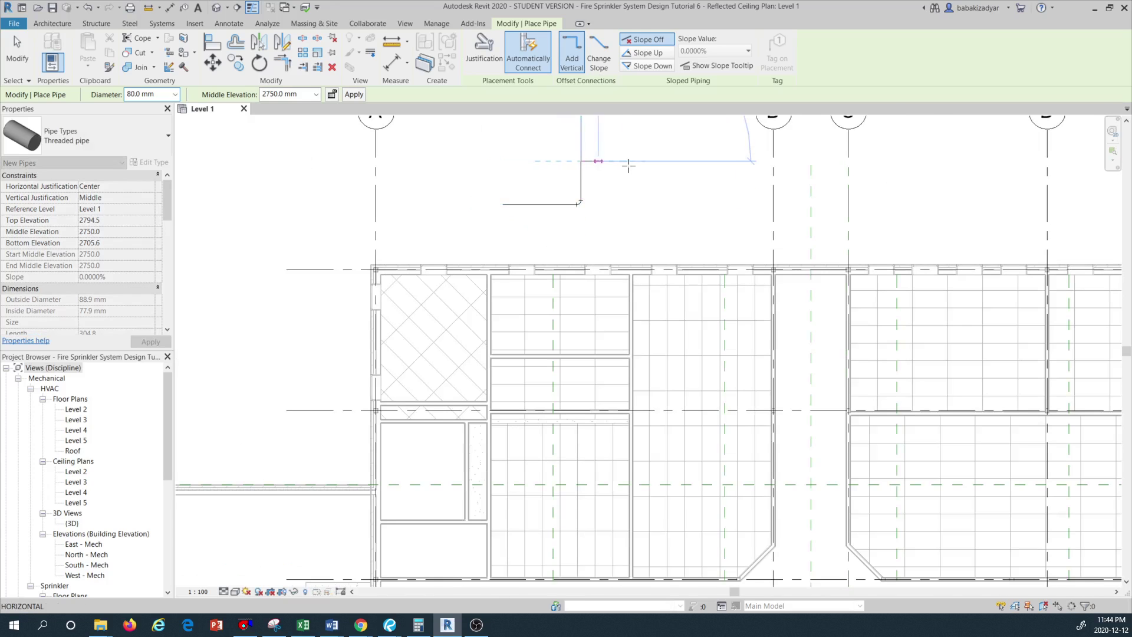
pyautogui.click(647, 162)
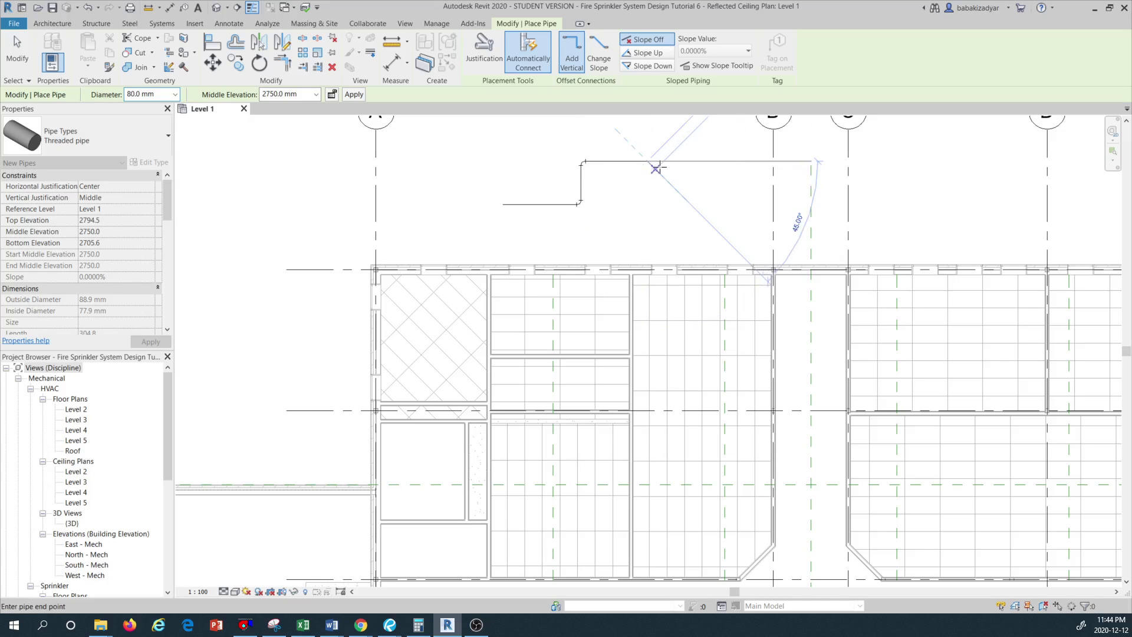
# Continue the threaded pipe at a 1000 mm middle elevation about 1500 mm down the plan and horizontally toward grid B.
pyautogui.click(305, 94)
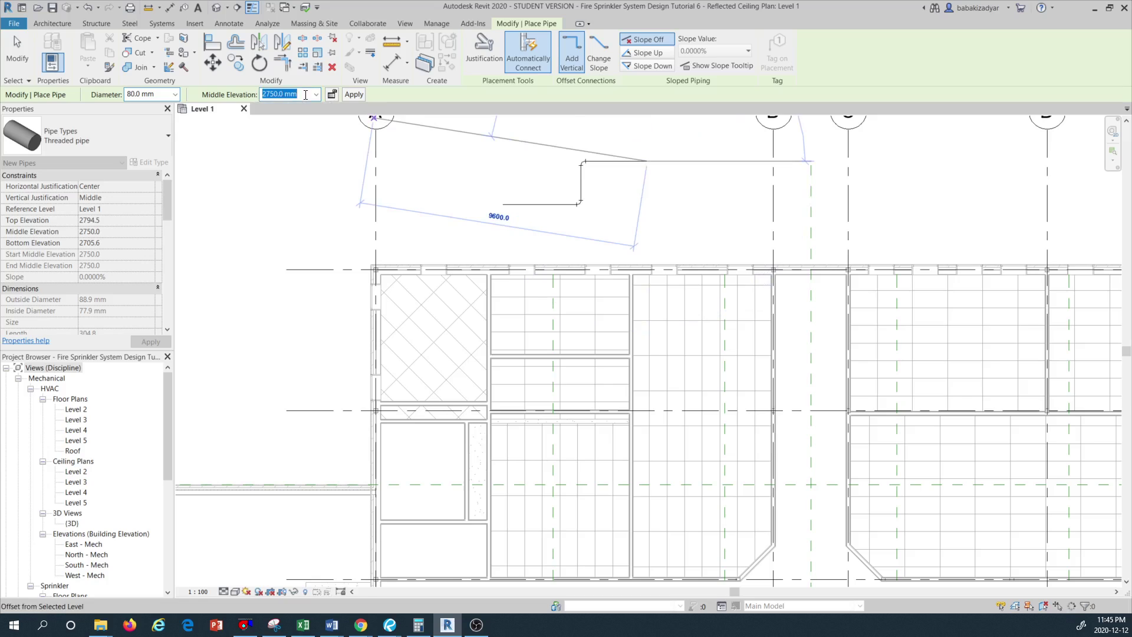
pyautogui.write('1000')
pyautogui.press('Return')
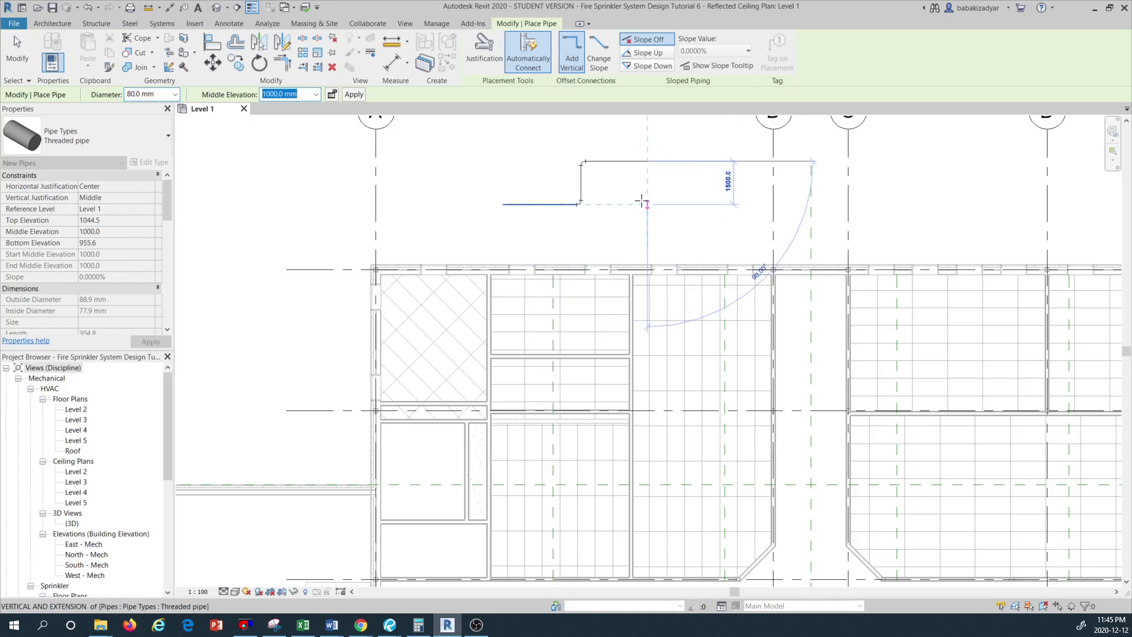
pyautogui.click(644, 204)
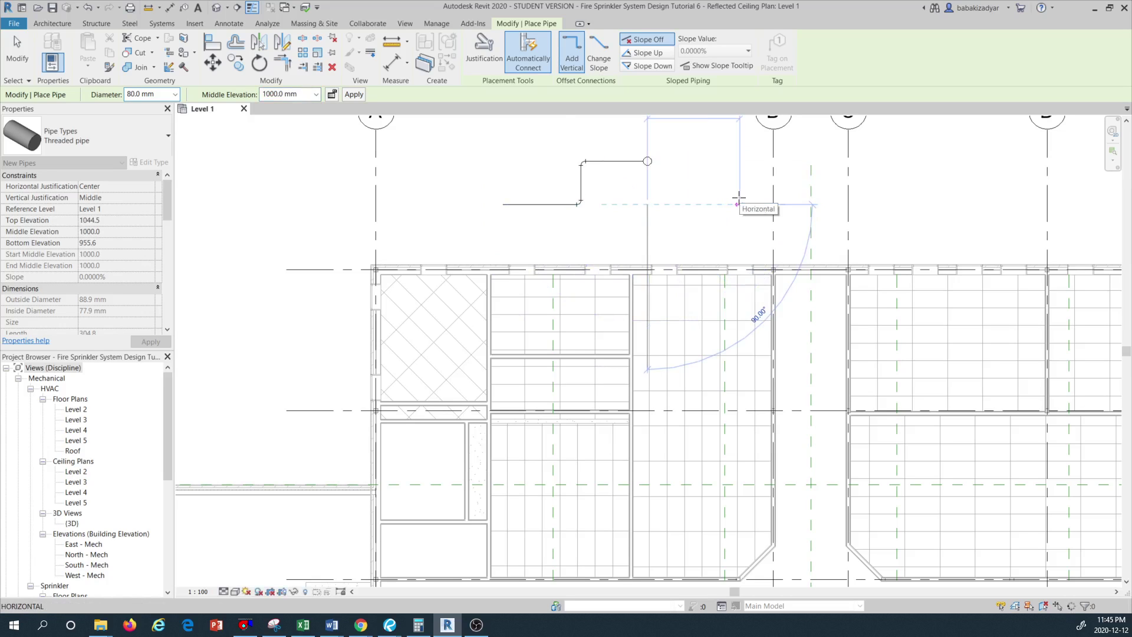
pyautogui.click(738, 197)
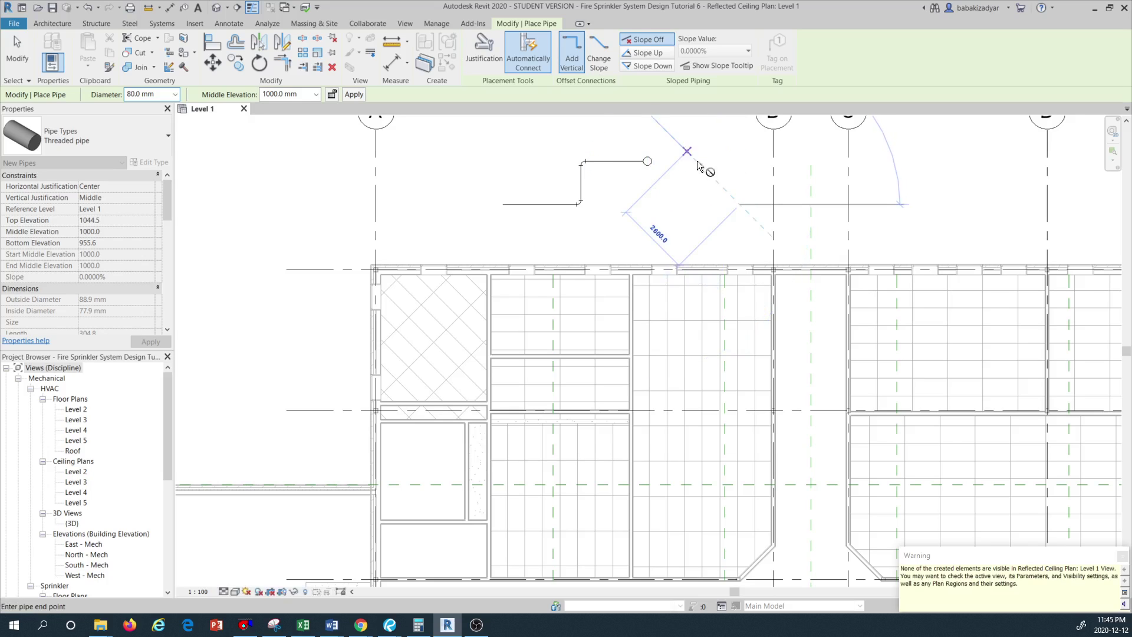
# Continue the pipe at a 2790 mm middle elevation about 2600 mm up the plan and back toward grid A, ending the run there.
pyautogui.click(310, 93)
pyautogui.write('2')
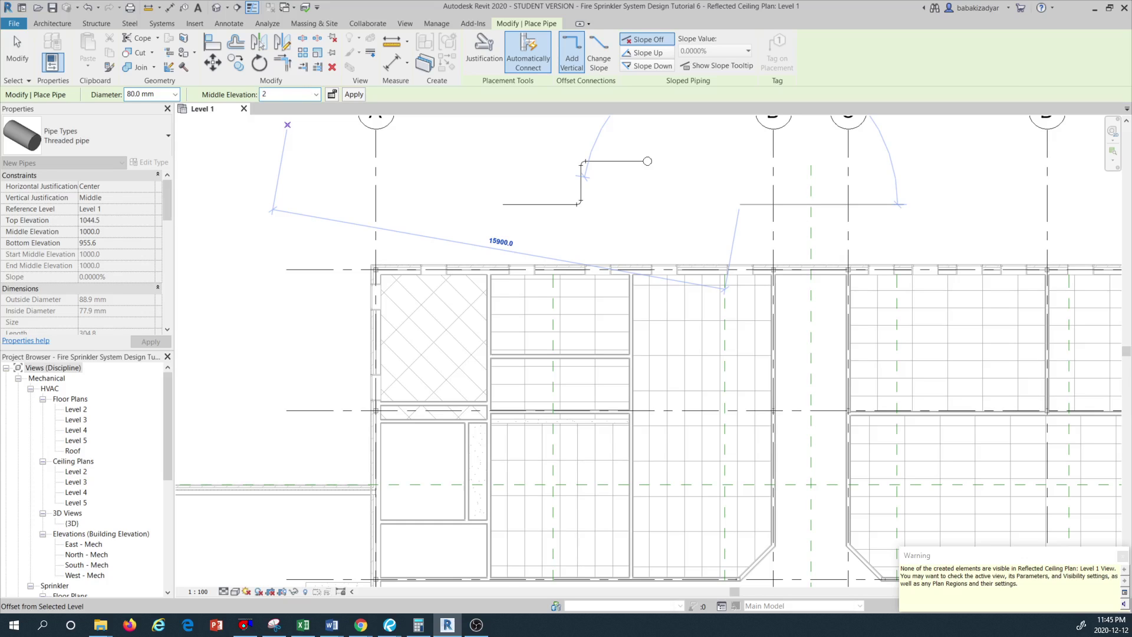
pyautogui.write('790')
pyautogui.press('Return')
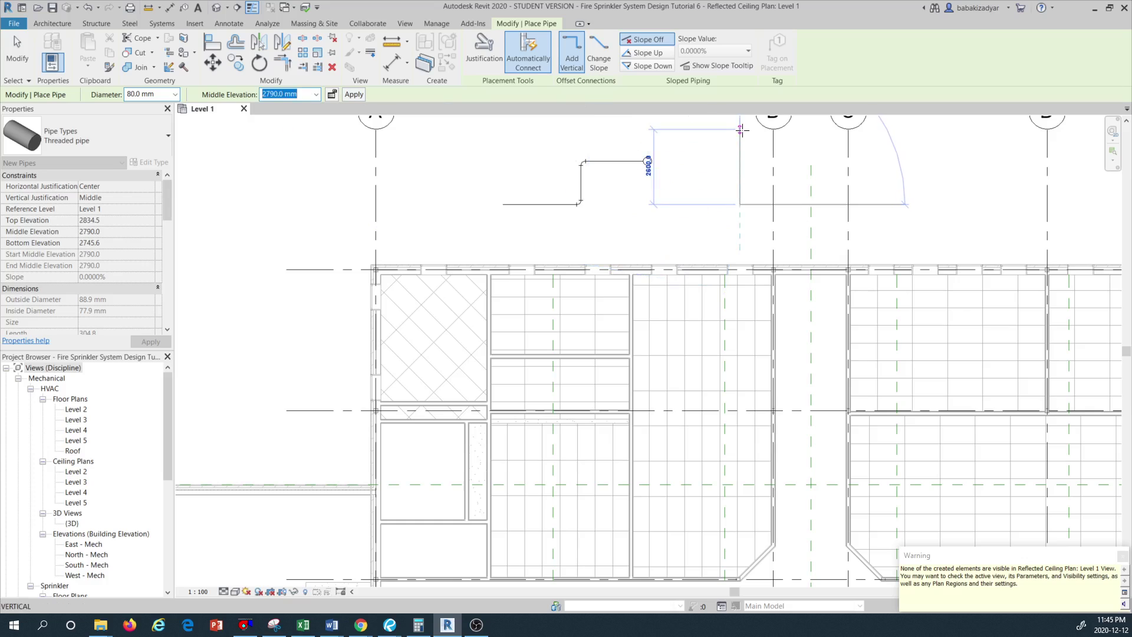
pyautogui.click(740, 130)
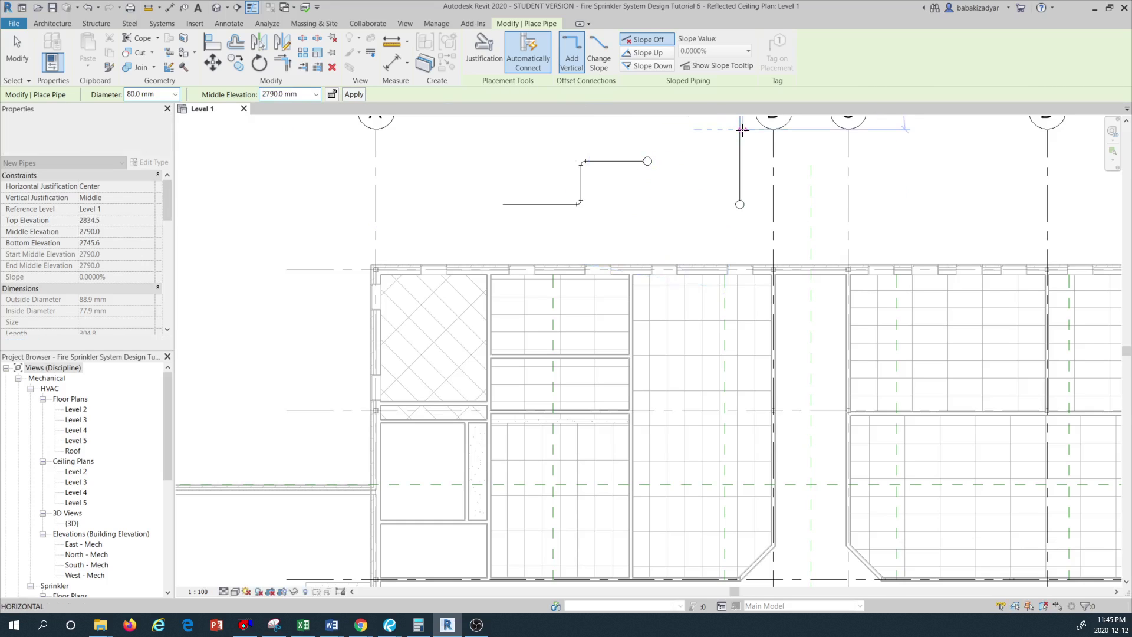
pyautogui.click(665, 130)
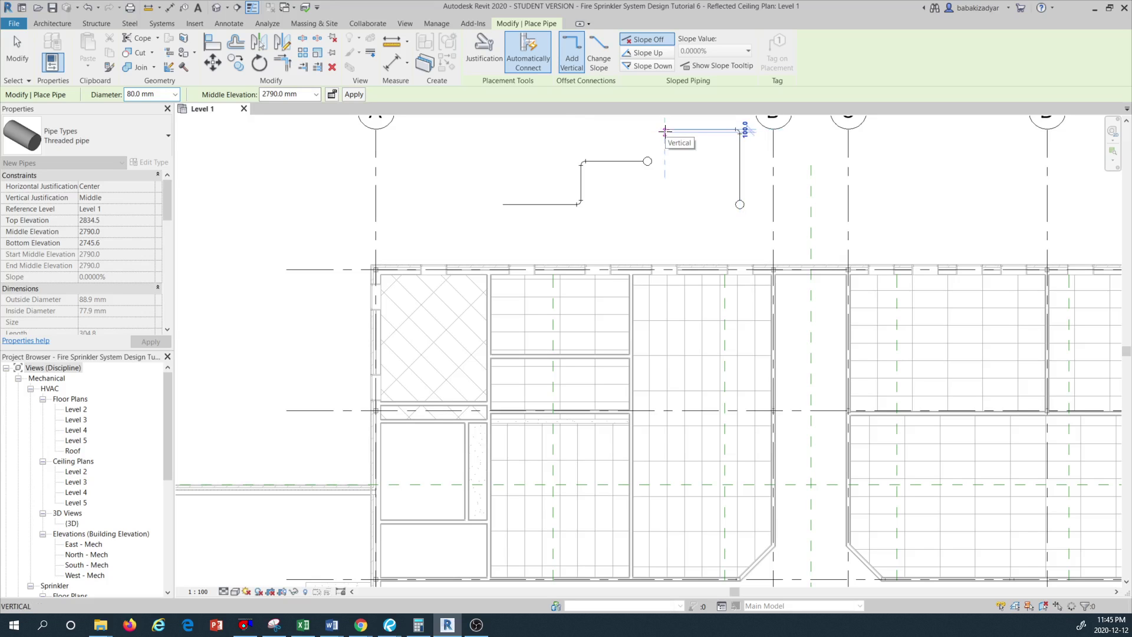
pyautogui.press('Escape')
pyautogui.press('Escape')
# Turn off thin lines and set the Level 1 ceiling plan's detail level to Fine.
pyautogui.scroll(-2, 607, 201)
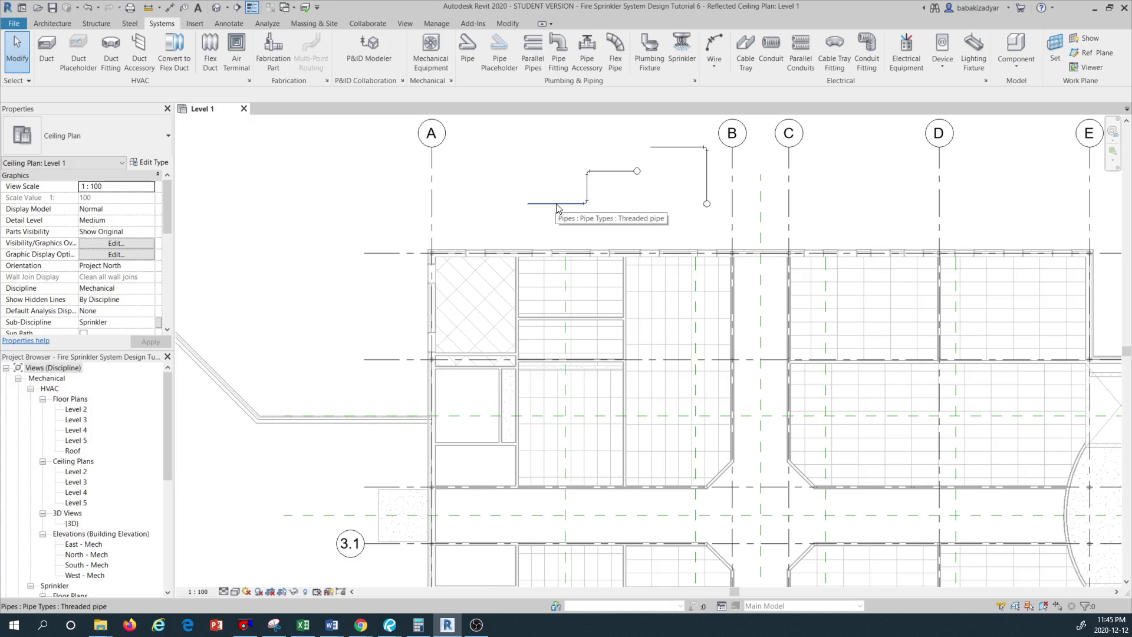
pyautogui.press('Tab')
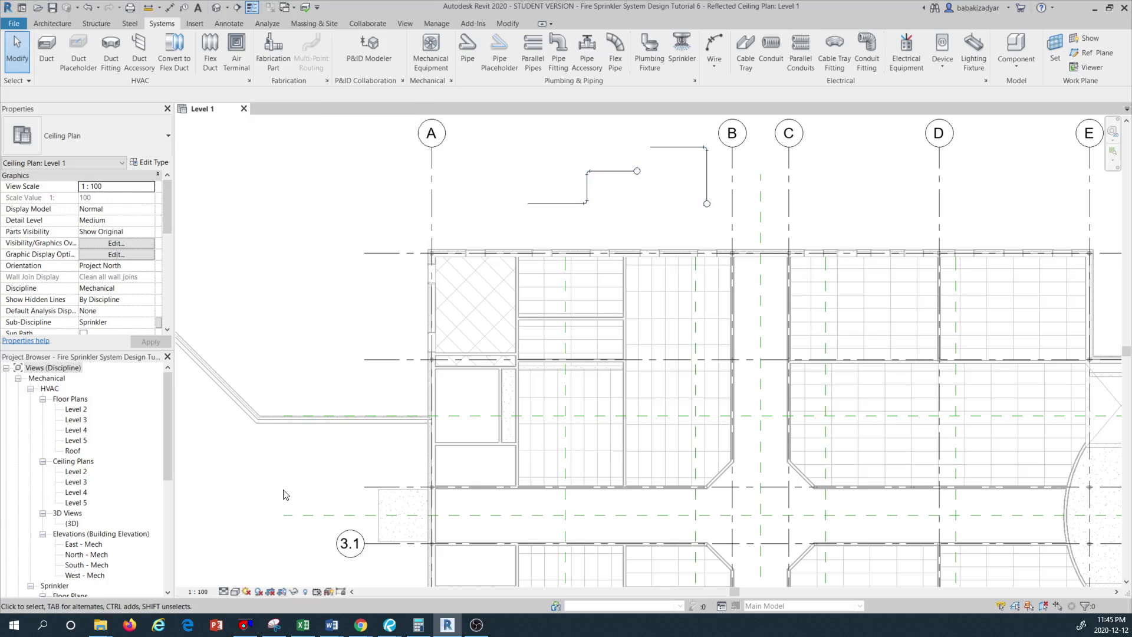
pyautogui.click(224, 592)
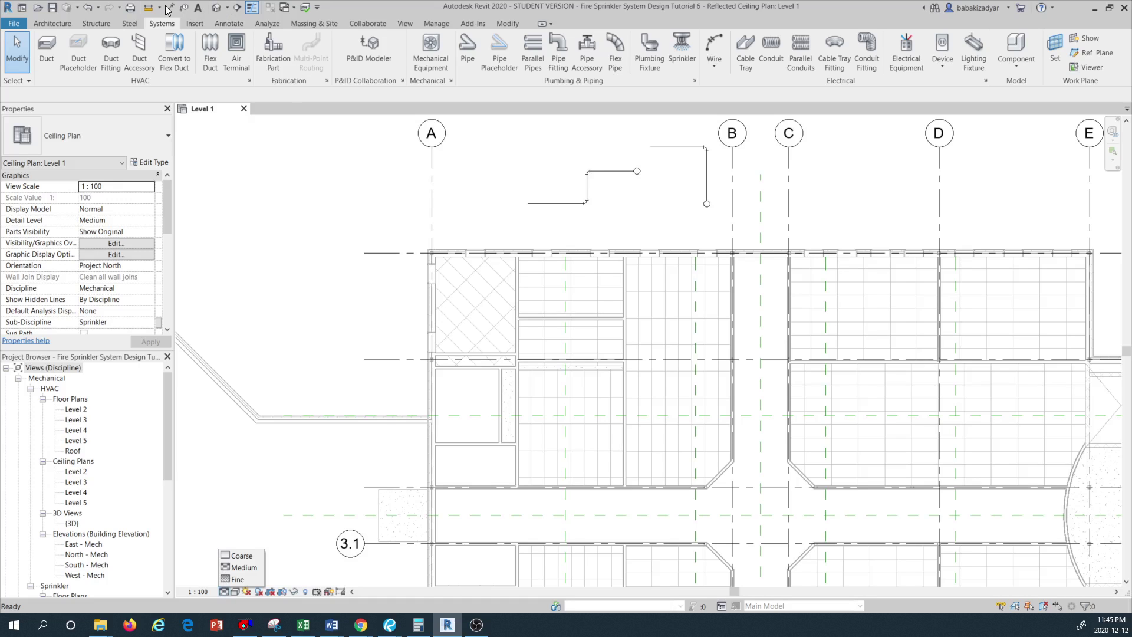
pyautogui.click(253, 7)
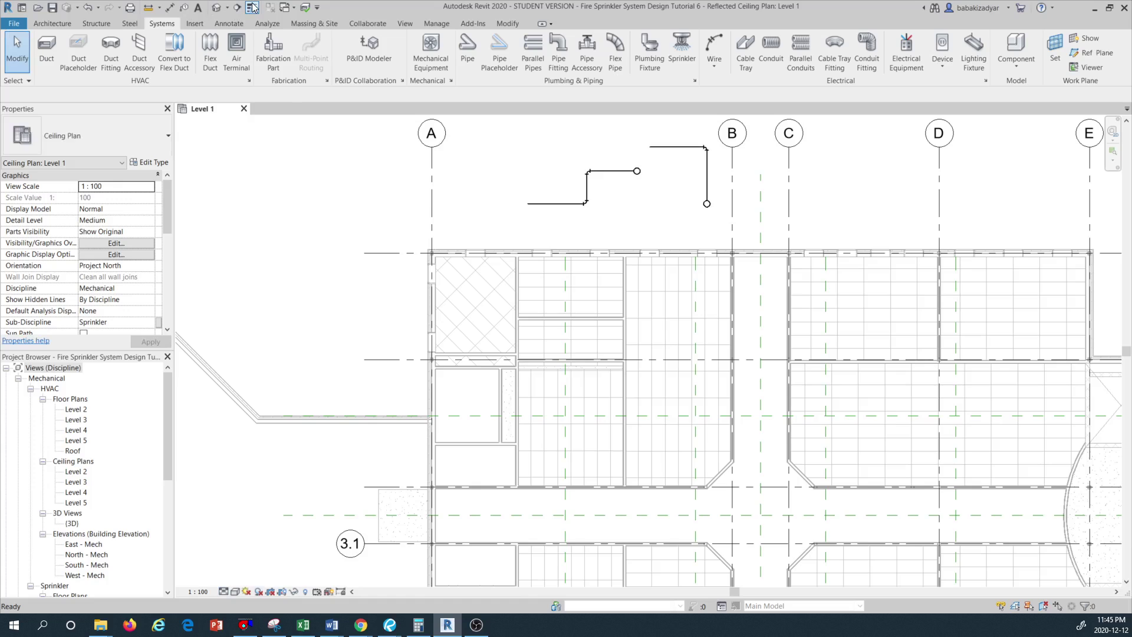
pyautogui.click(224, 591)
pyautogui.click(224, 591)
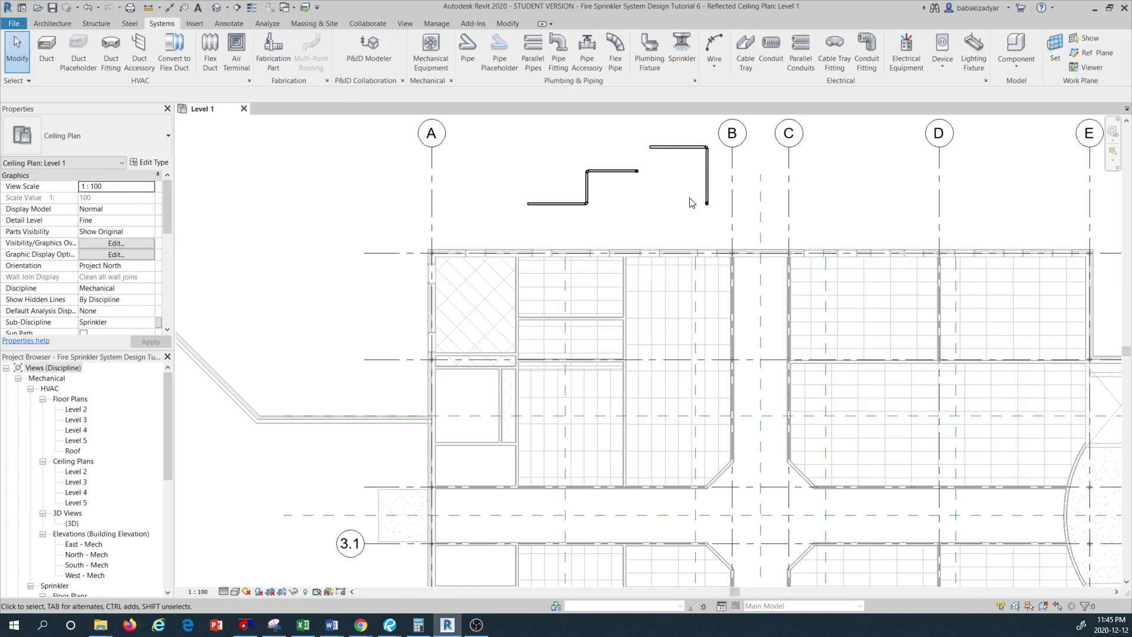
# Open the default 3D view and locate the threaded pipe run beside the building.
pyautogui.click(216, 8)
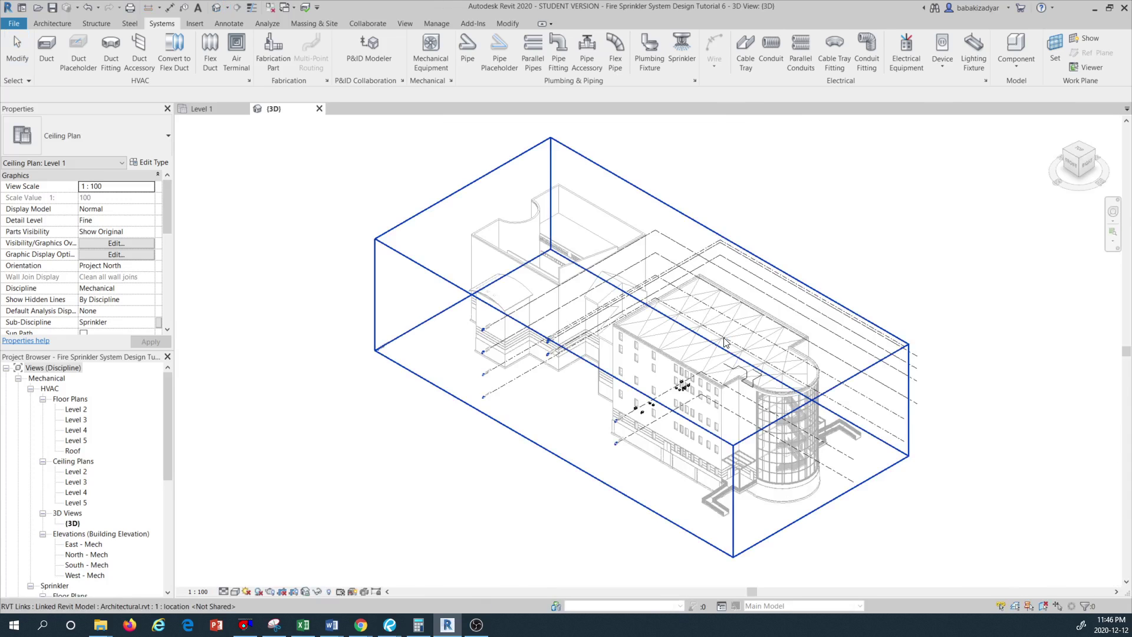
pyautogui.scroll(6, 684, 395)
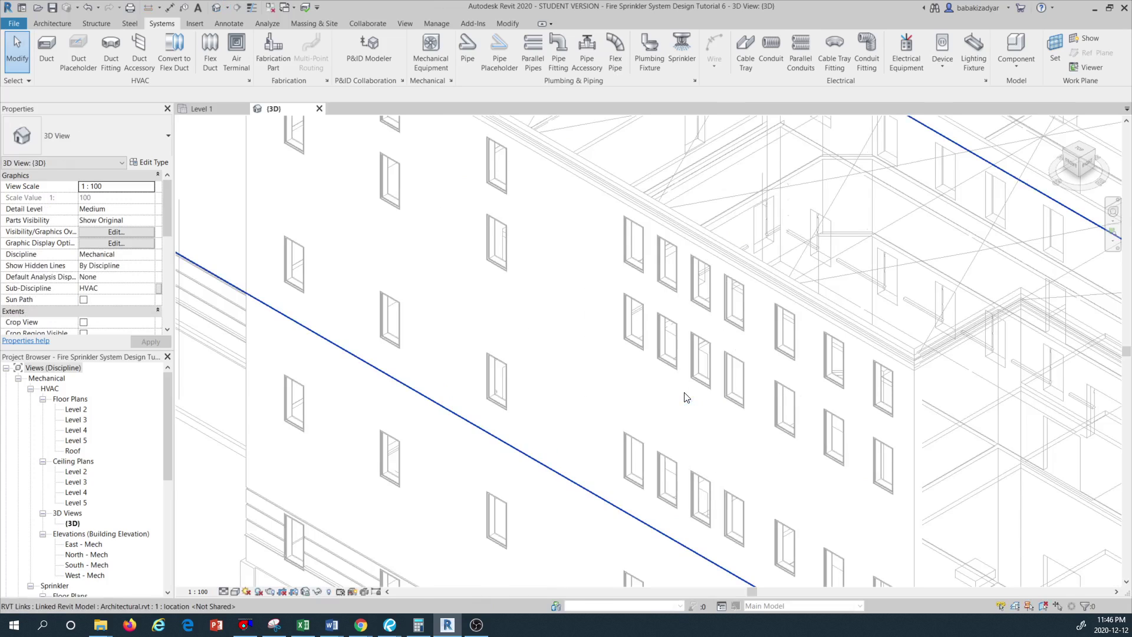
pyautogui.scroll(-3, 684, 395)
pyautogui.scroll(3, 1072, 247)
pyautogui.scroll(-2, 1071, 246)
pyautogui.scroll(3, 988, 333)
pyautogui.scroll(2, 855, 300)
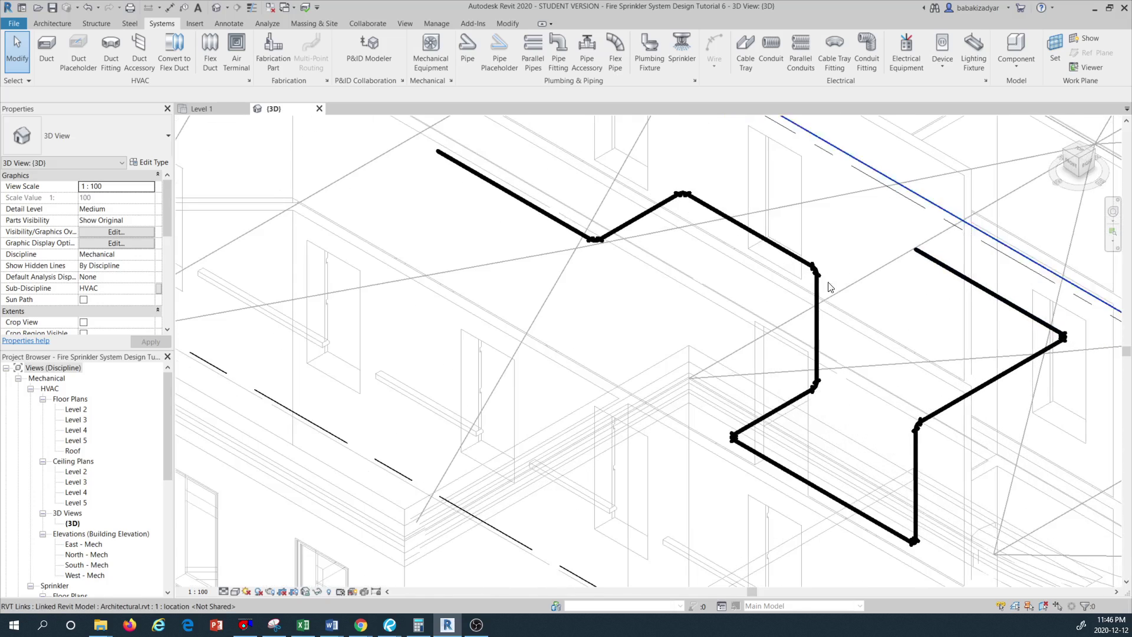
pyautogui.scroll(5, 813, 270)
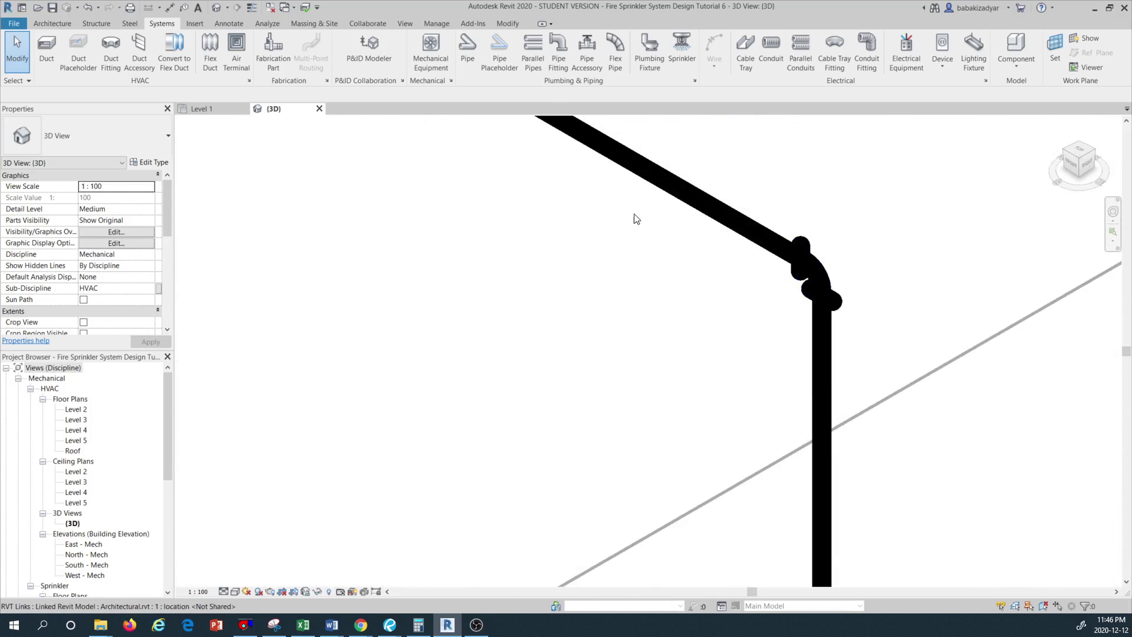
# Turn on thin lines and set the 3D view's detail level to Fine.
pyautogui.click(252, 8)
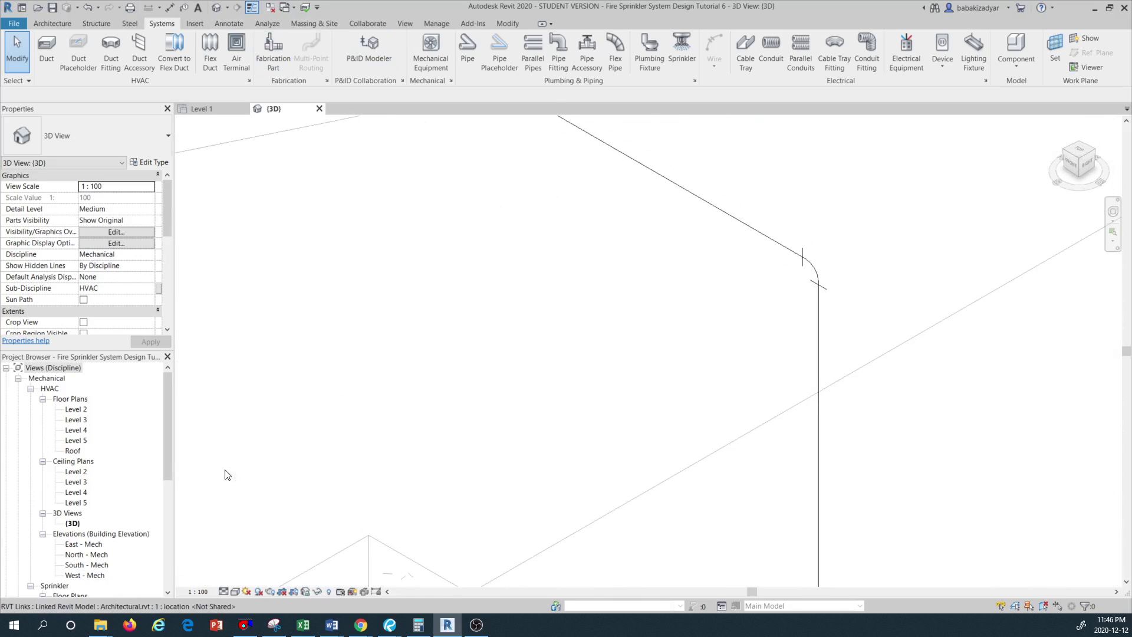
pyautogui.click(224, 592)
pyautogui.click(238, 579)
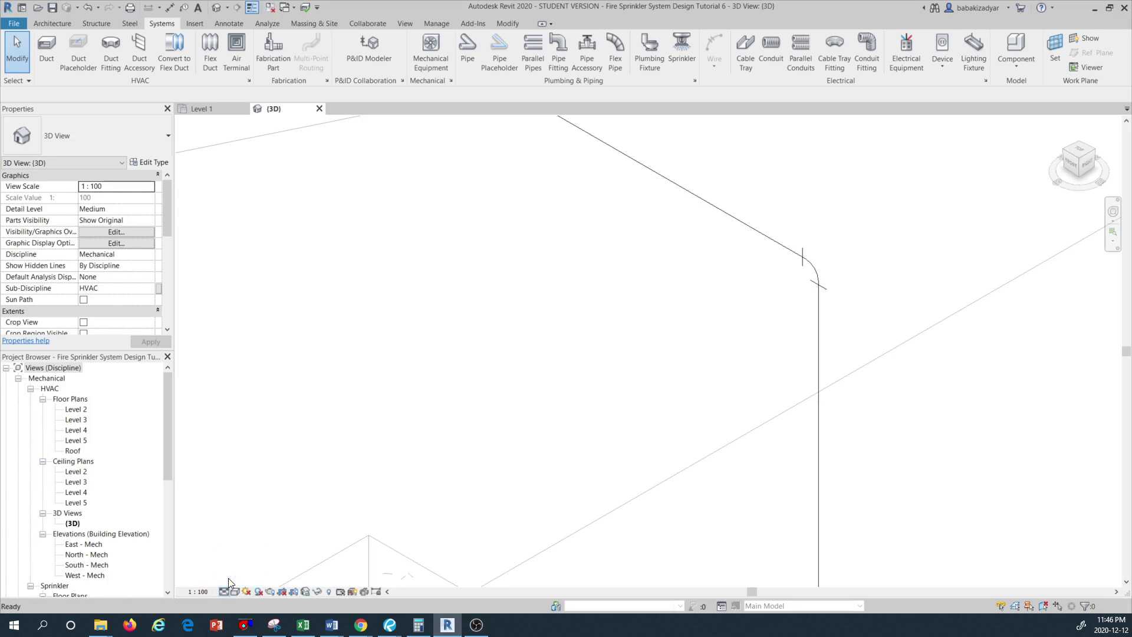
# Examine the elbow fittings between the horizontal and vertical segments of the threaded pipe run in 3D.
pyautogui.scroll(-5, 674, 365)
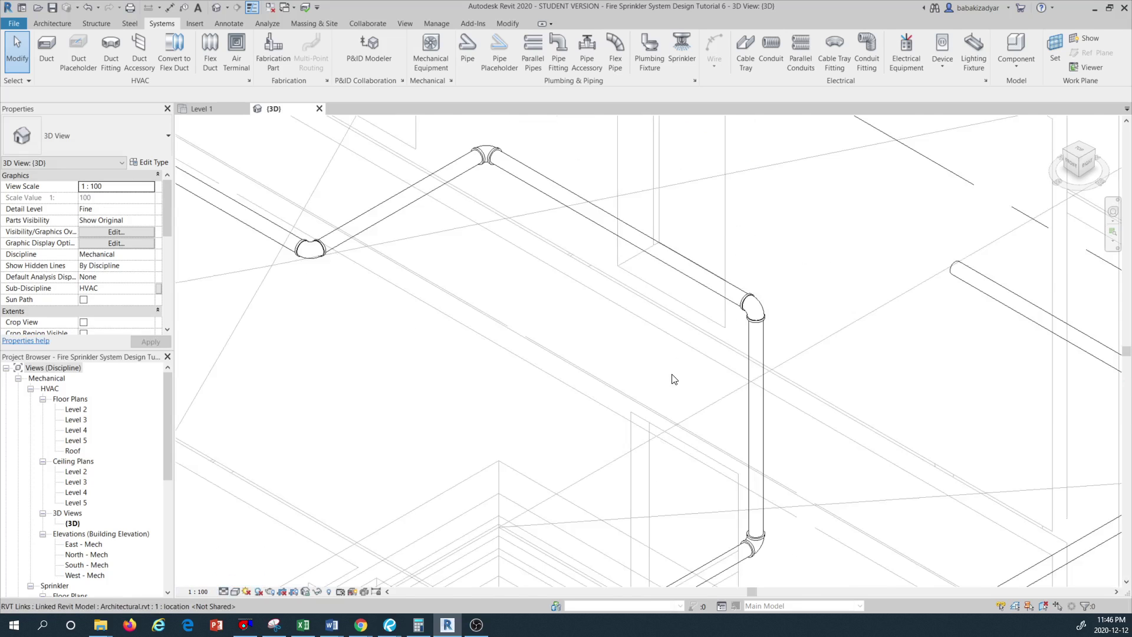
pyautogui.scroll(2, 569, 250)
pyautogui.scroll(5, 407, 336)
pyautogui.scroll(-4, 412, 342)
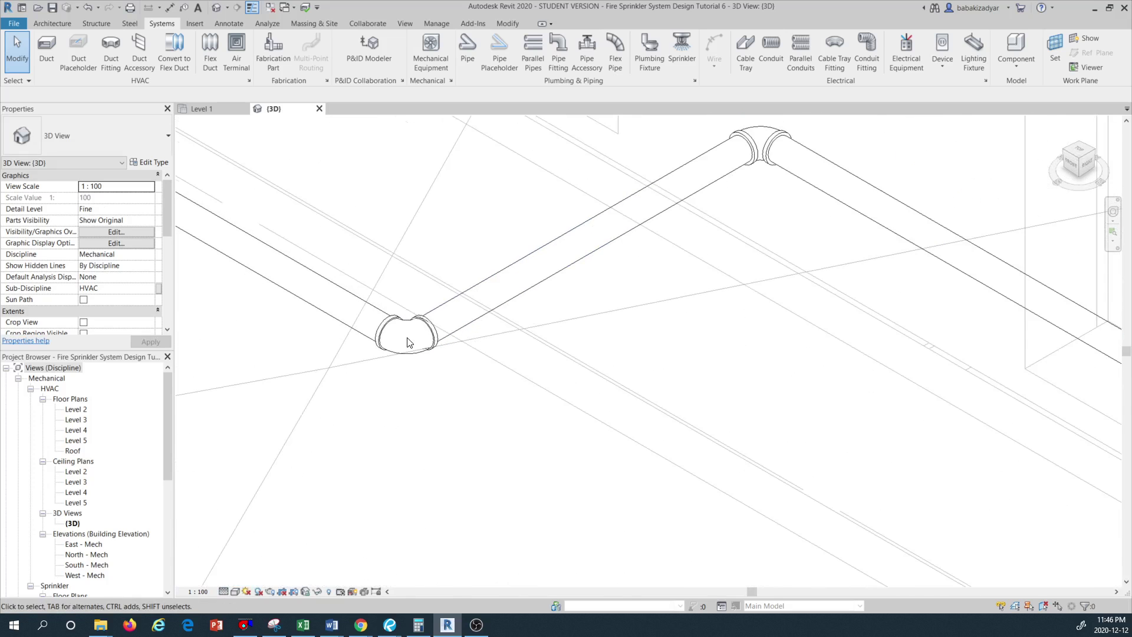
pyautogui.scroll(-1, 565, 239)
pyautogui.scroll(-2, 707, 306)
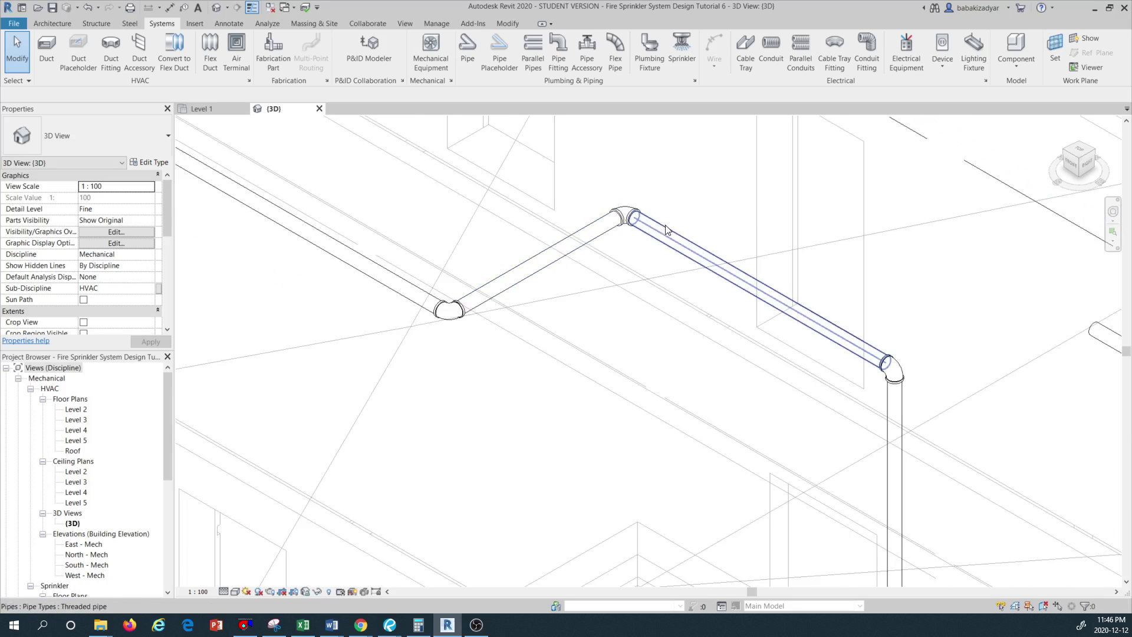
pyautogui.scroll(-2, 789, 404)
pyautogui.scroll(-1, 790, 404)
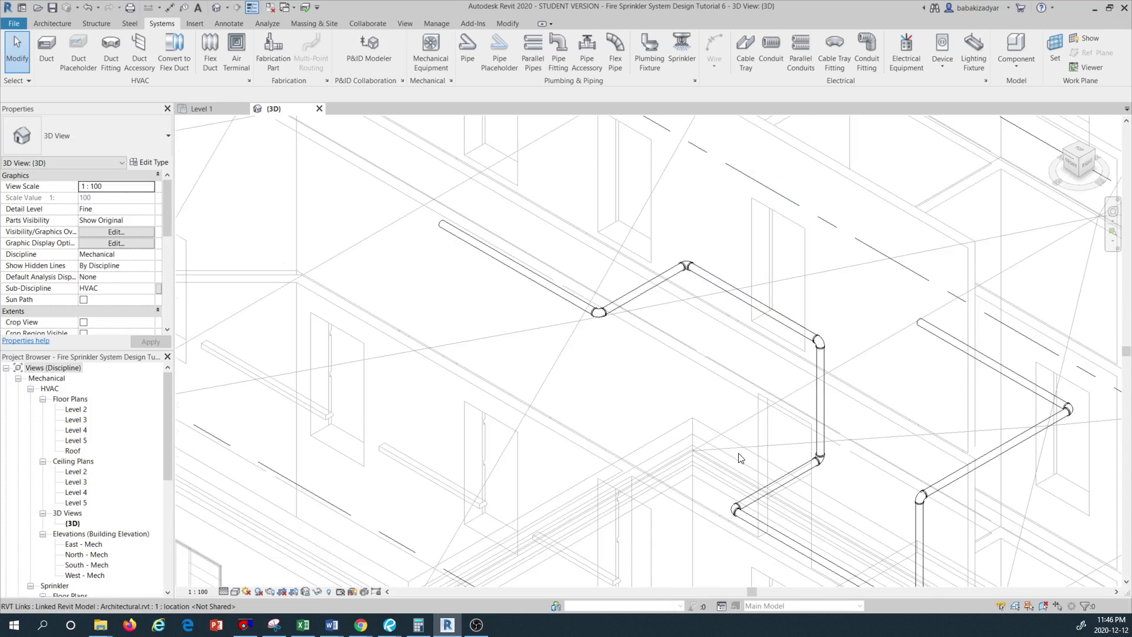
pyautogui.scroll(-2, 867, 424)
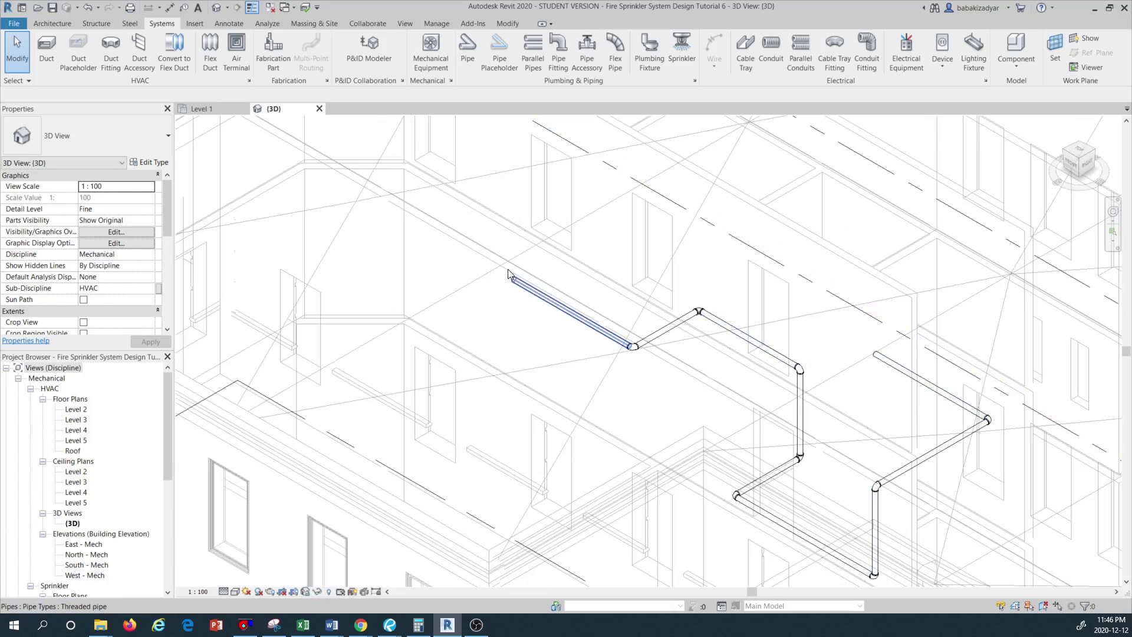
# Cap the open end of the first pipe segment, where the threaded run begins.
pyautogui.scroll(6, 508, 281)
pyautogui.scroll(1, 548, 330)
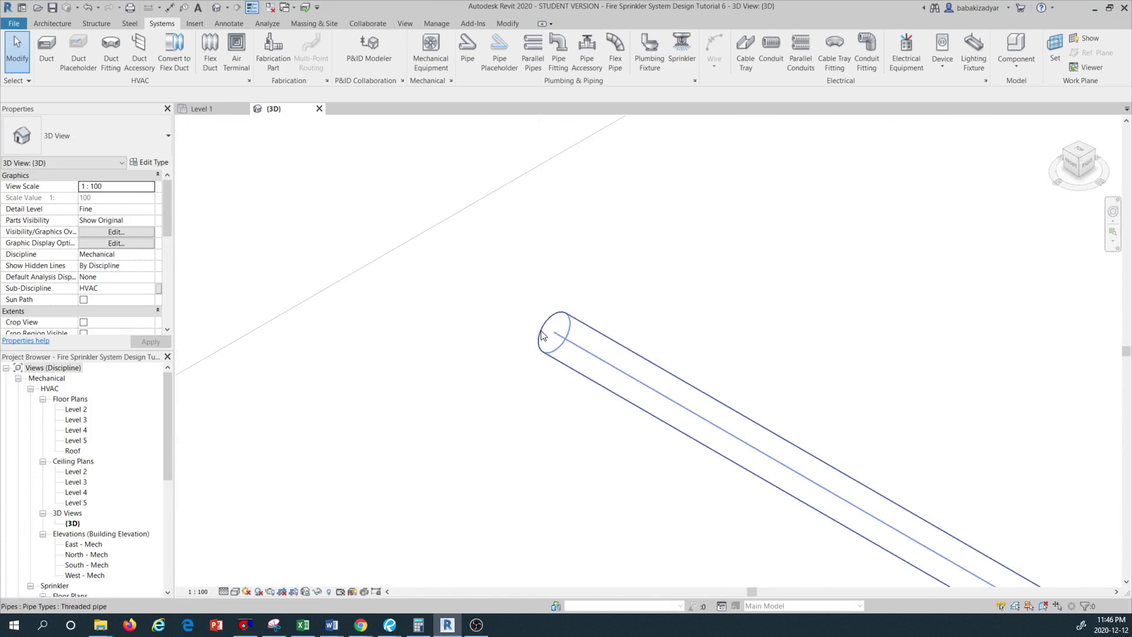
pyautogui.click(543, 336)
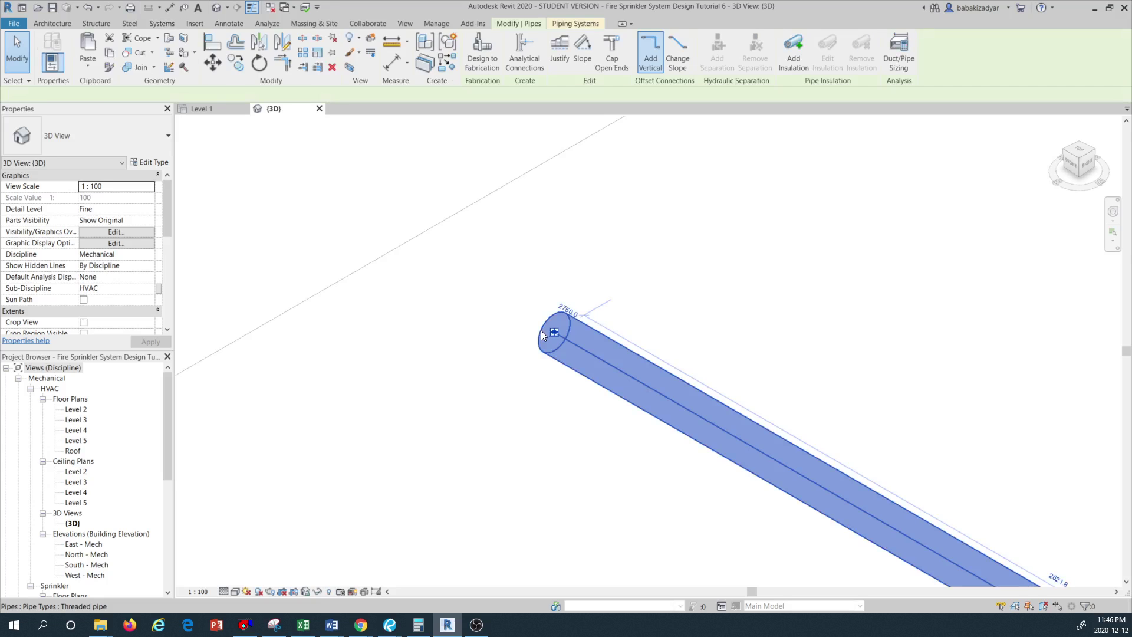
pyautogui.click(617, 48)
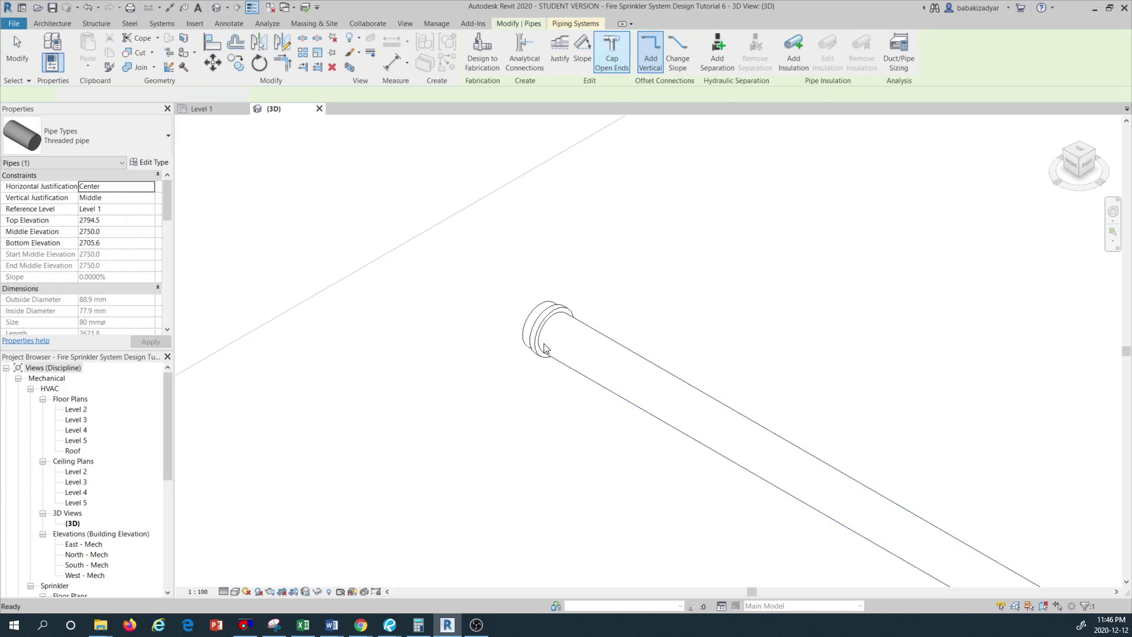
# Check the family and type of the cap fitting at the pipe's end.
pyautogui.click(535, 324)
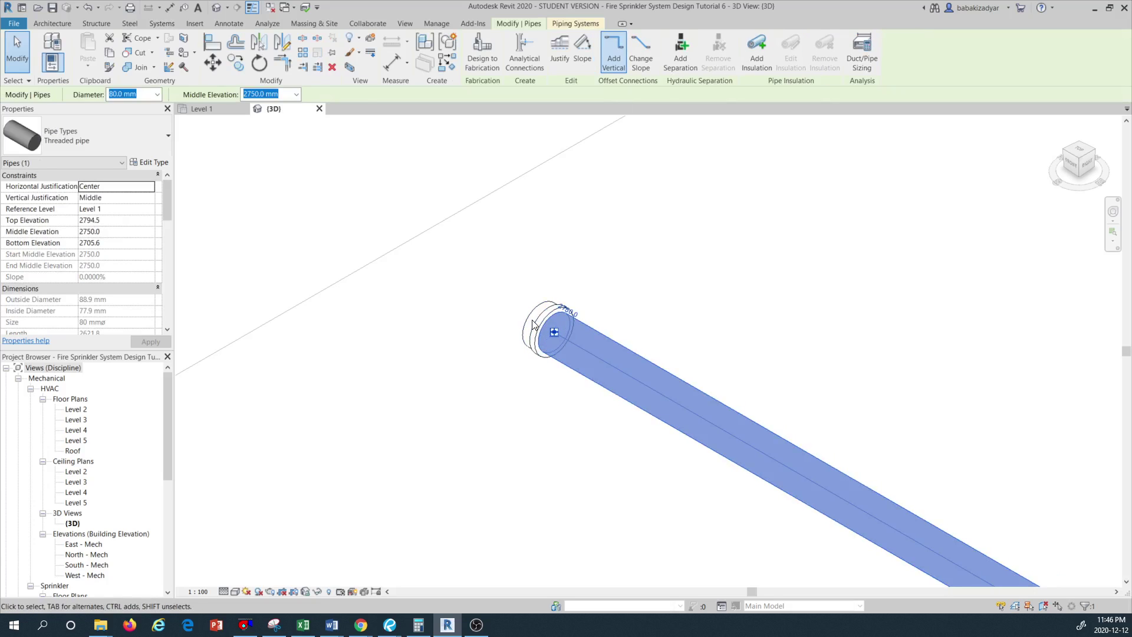
pyautogui.click(532, 319)
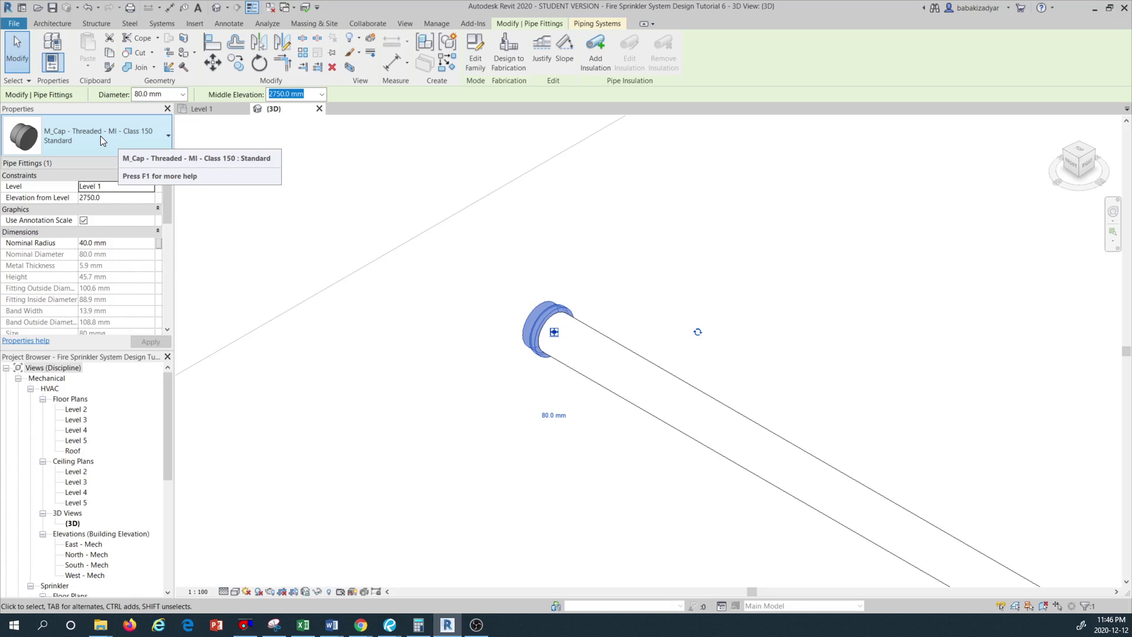
pyautogui.click(593, 267)
# Examine the whole threaded pipe run in 3D, including the capped end, the elbows and the elevation changes.
pyautogui.scroll(-5, 504, 351)
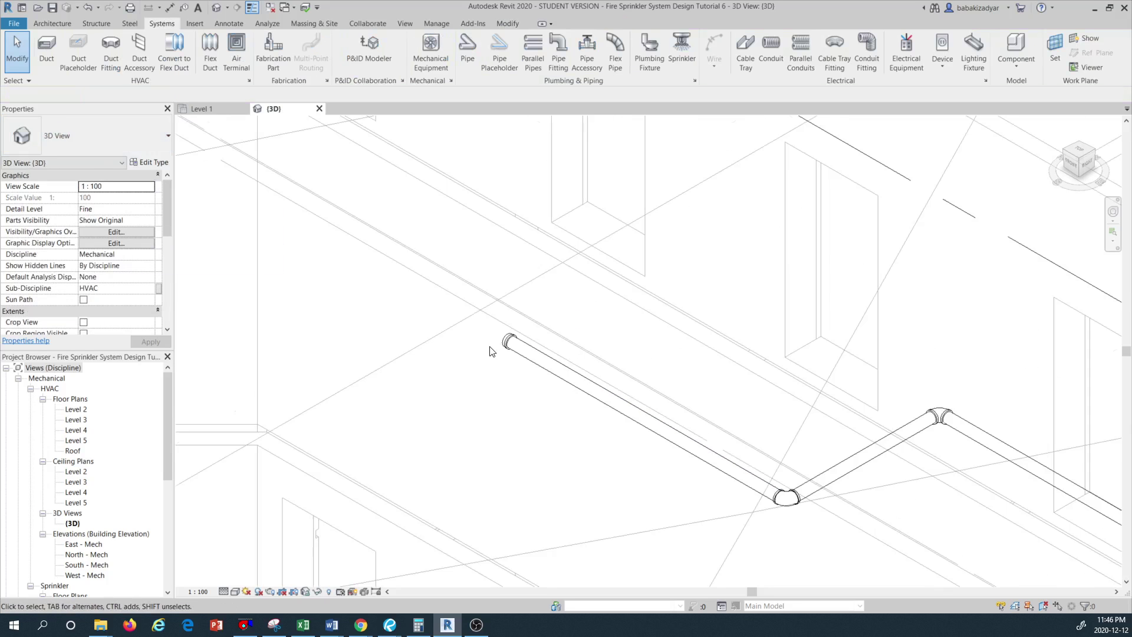
pyautogui.scroll(-2, 511, 387)
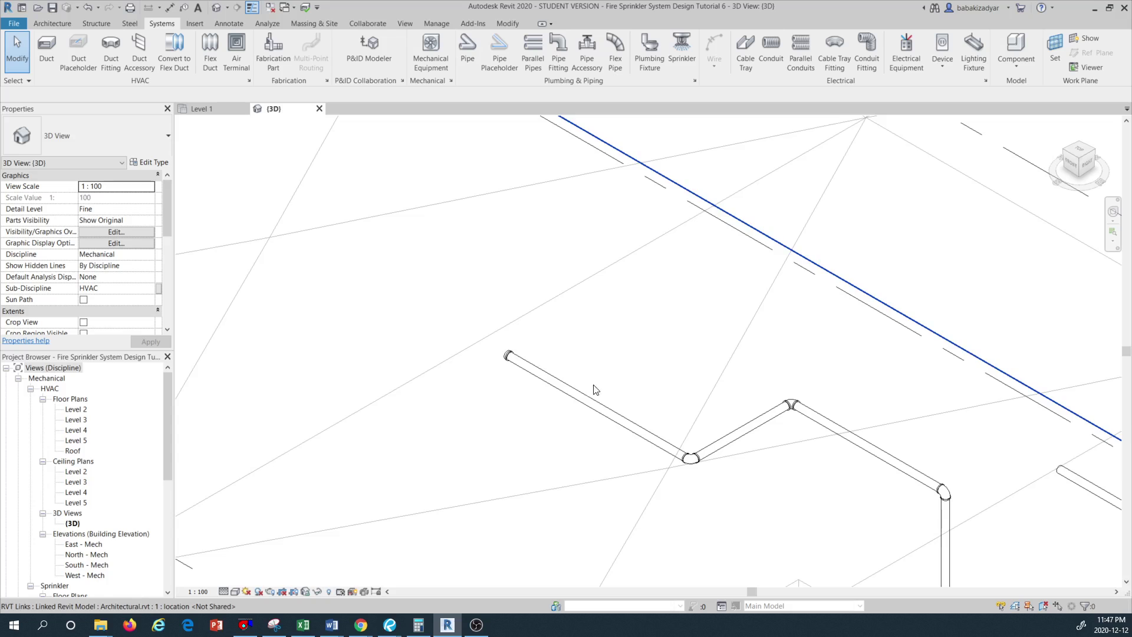
pyautogui.scroll(-1, 468, 326)
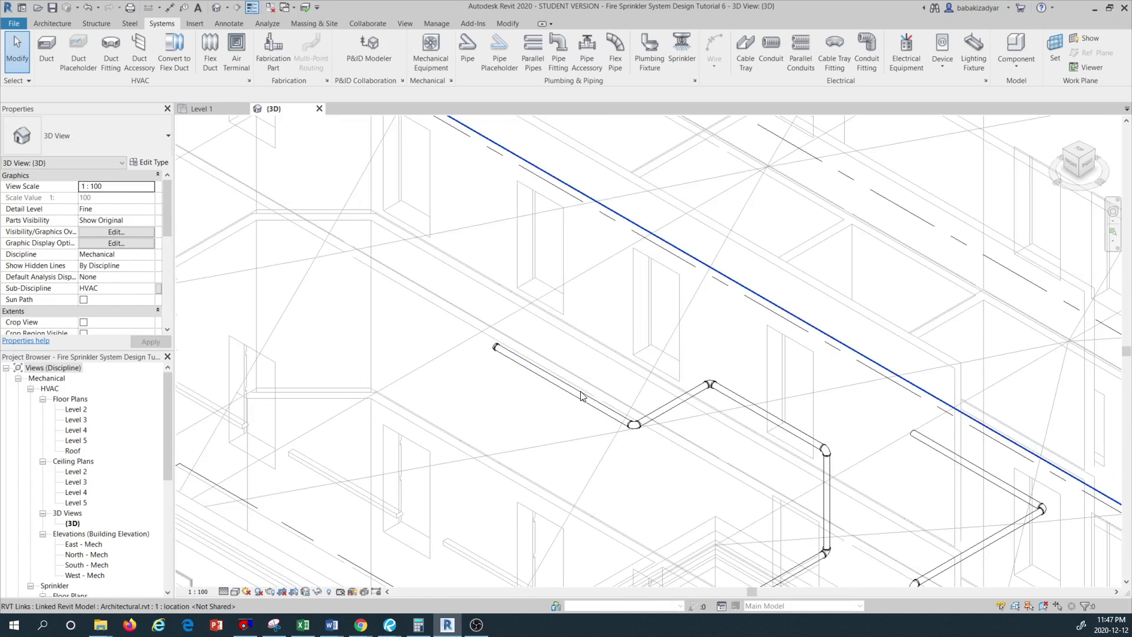
pyautogui.scroll(-2, 708, 436)
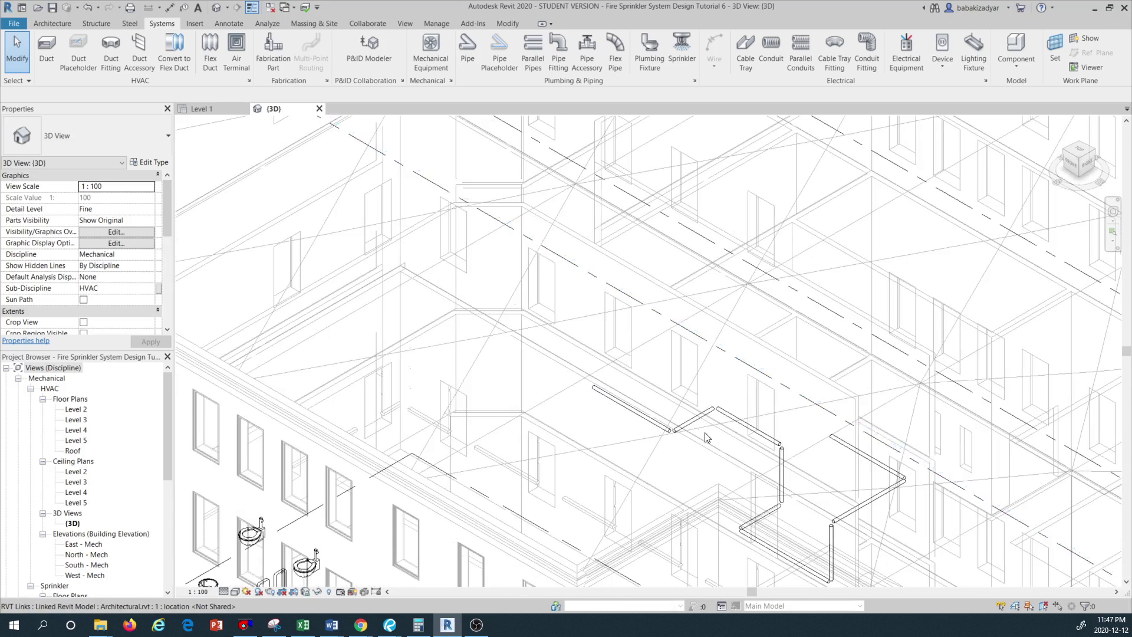
pyautogui.scroll(2, 848, 528)
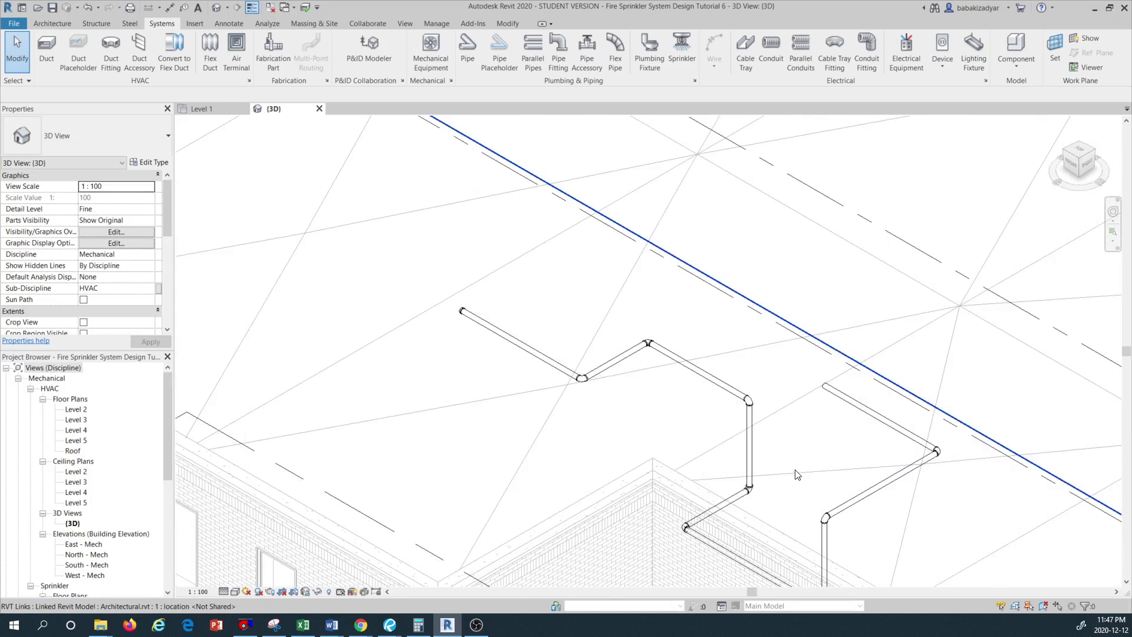
pyautogui.scroll(-1, 796, 474)
pyautogui.scroll(1, 796, 471)
pyautogui.scroll(1, 731, 357)
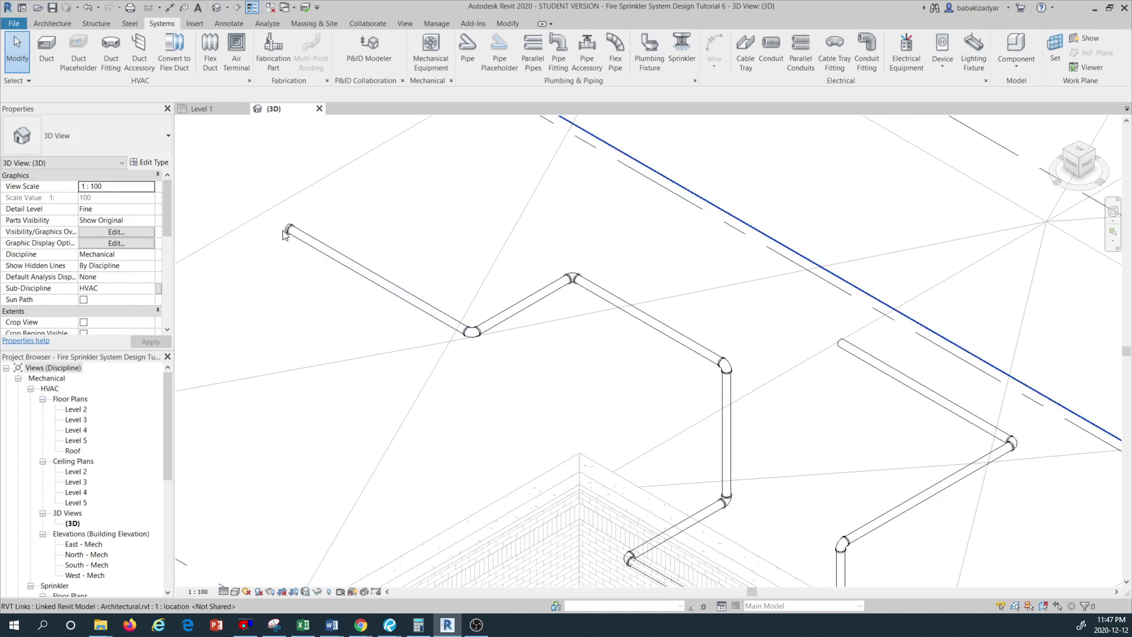
pyautogui.scroll(-1, 323, 282)
pyautogui.scroll(-2, 323, 282)
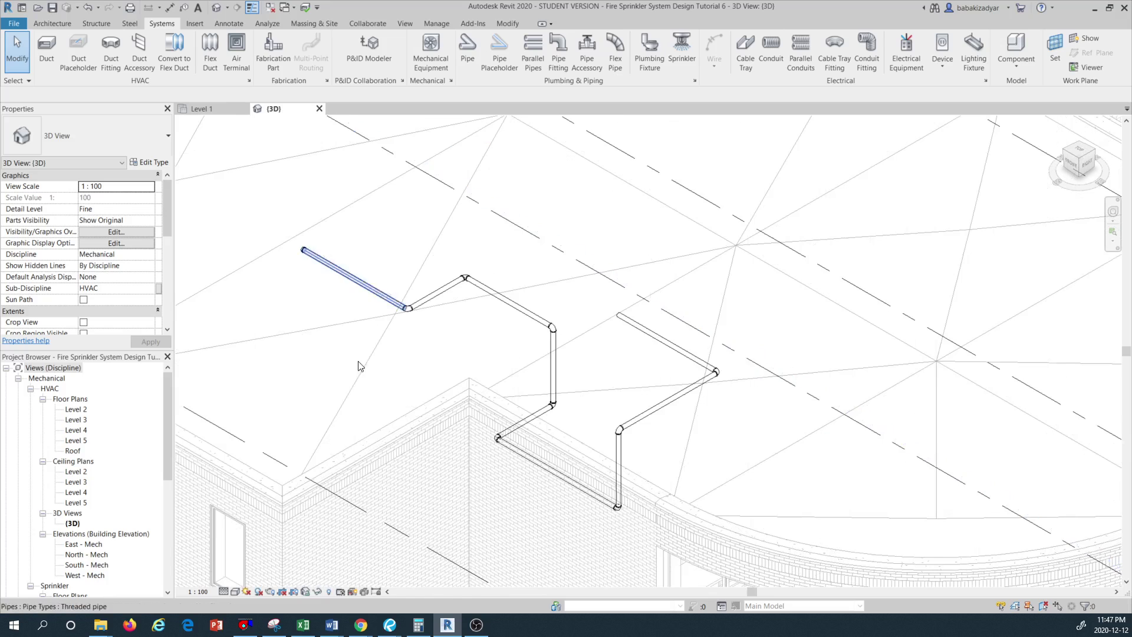